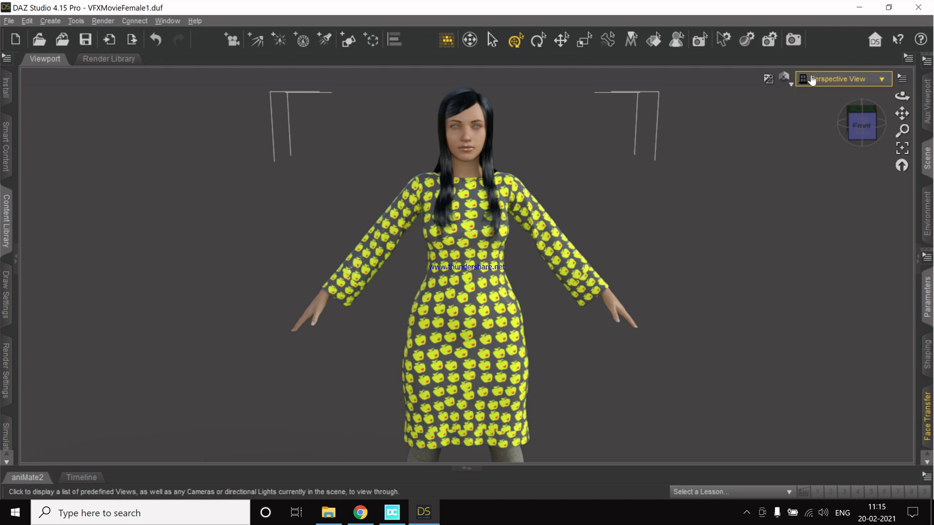
Set the viewport's draw style to Texture Shaded
scroll(481, 204, down, 1)
scroll(481, 205, down, 1)
scroll(573, 156, up, 3)
click(787, 82)
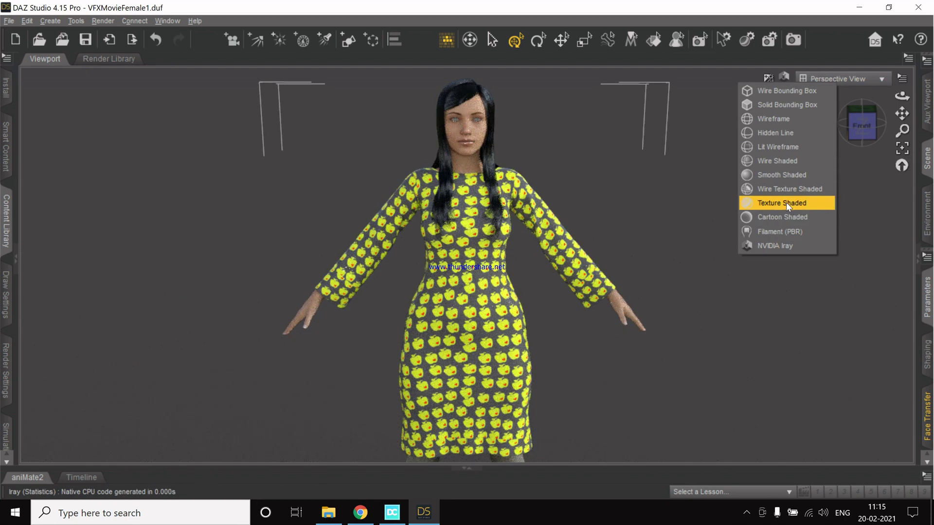
click(785, 202)
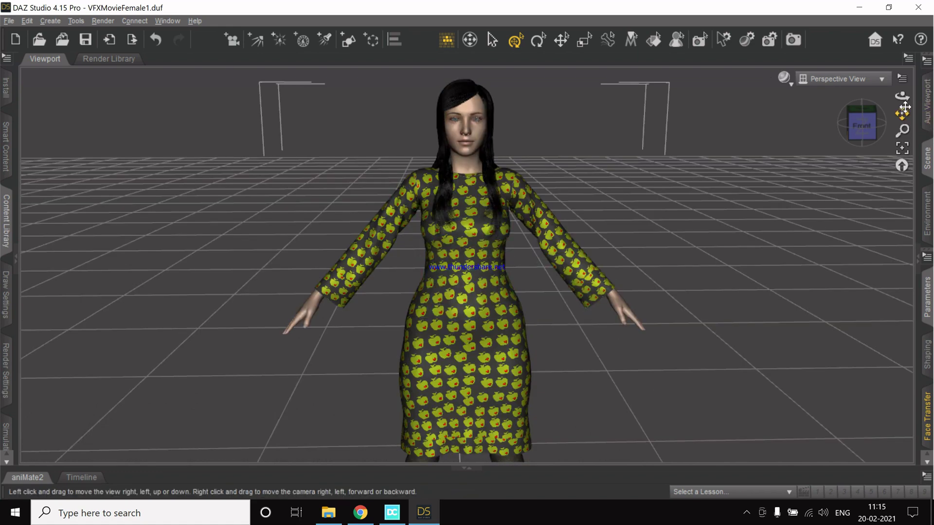
Examine the female figure in the apple-print dress from the side and front, close up and at full length
drag(902, 96, 832, 97)
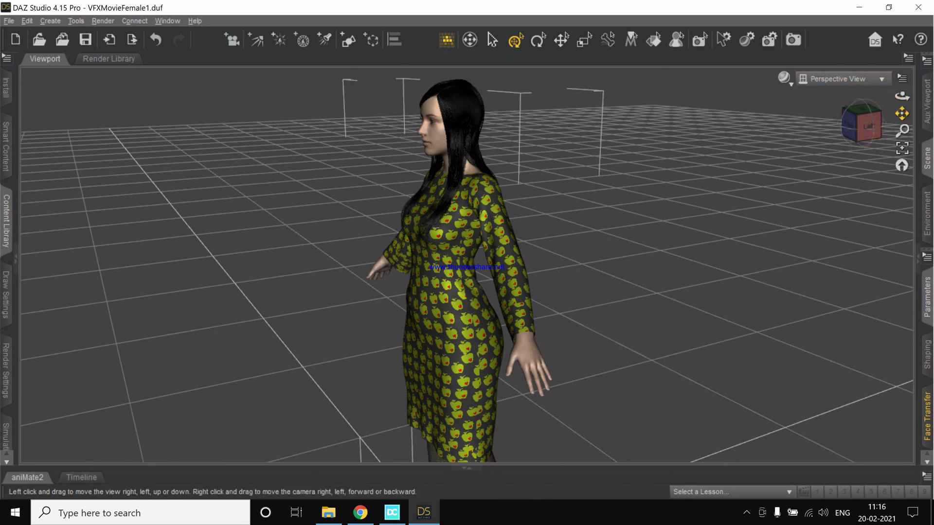
drag(903, 113, 854, 130)
scroll(568, 186, down, 3)
scroll(568, 186, up, 5)
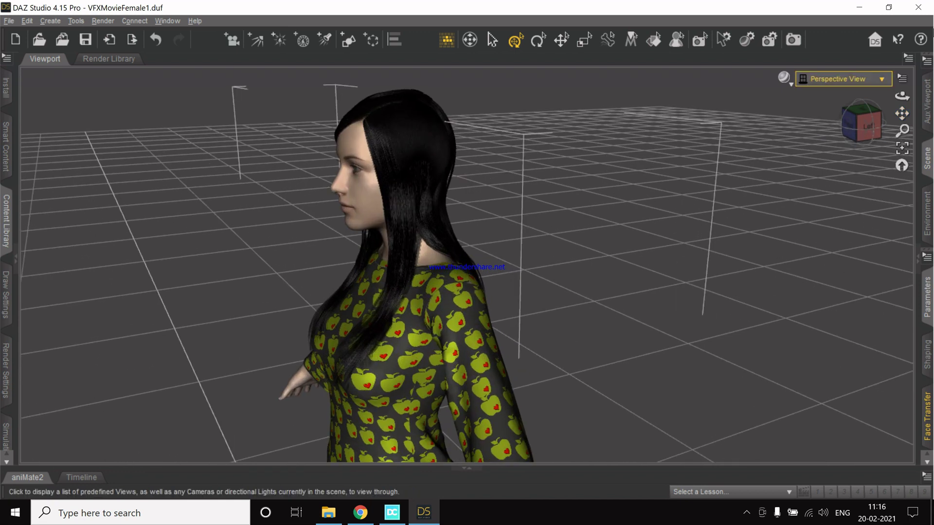
drag(902, 96, 902, 96)
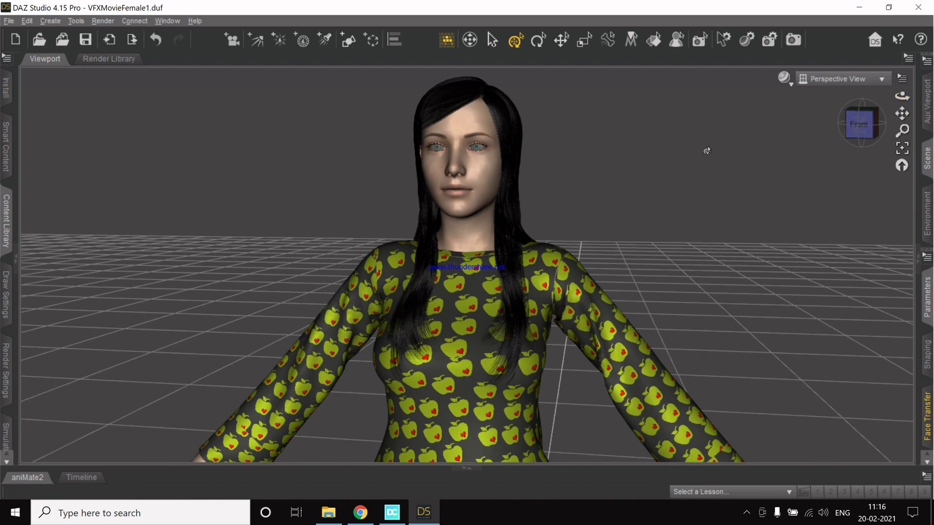
scroll(711, 171, up, 5)
scroll(708, 178, down, 6)
scroll(706, 179, down, 5)
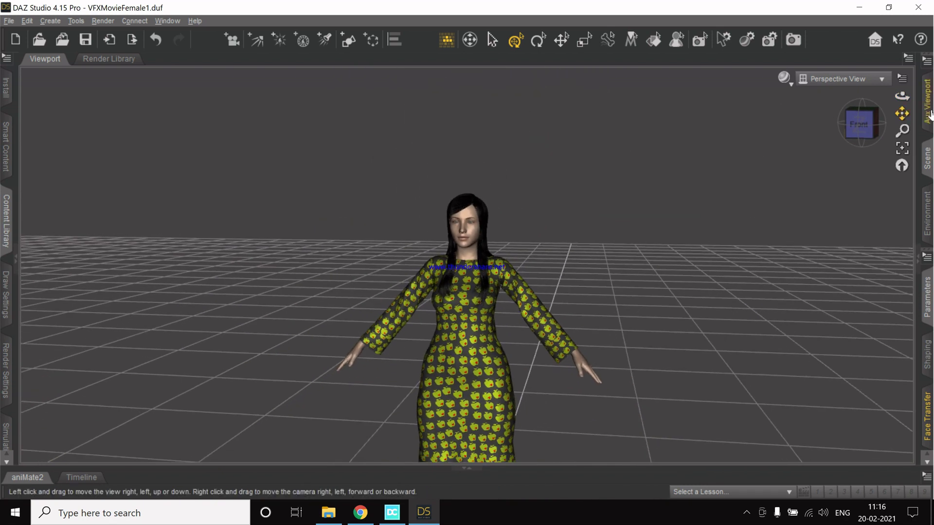
drag(901, 113, 902, 114)
scroll(694, 312, down, 5)
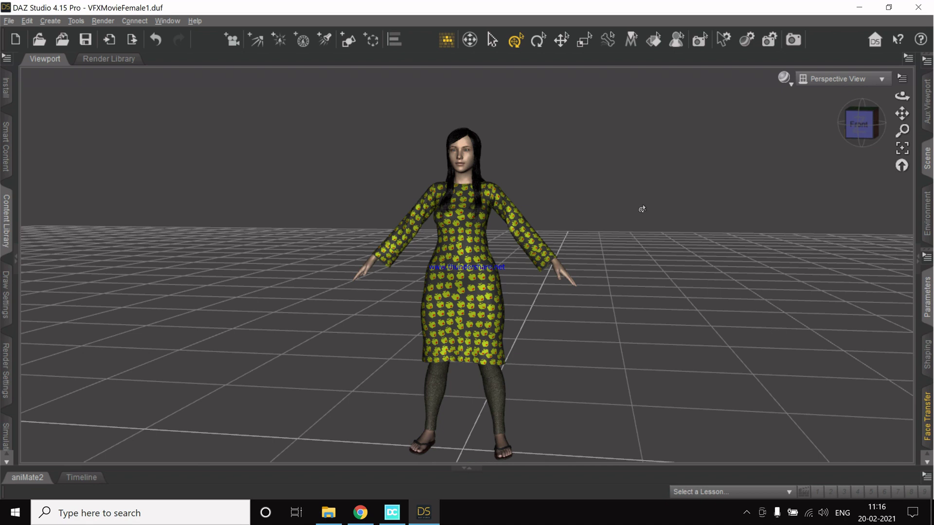
Restart DAZ Studio 4.15 (64-bit) without saving the scene changes, and expand the Content Library and Parameters panes
click(918, 8)
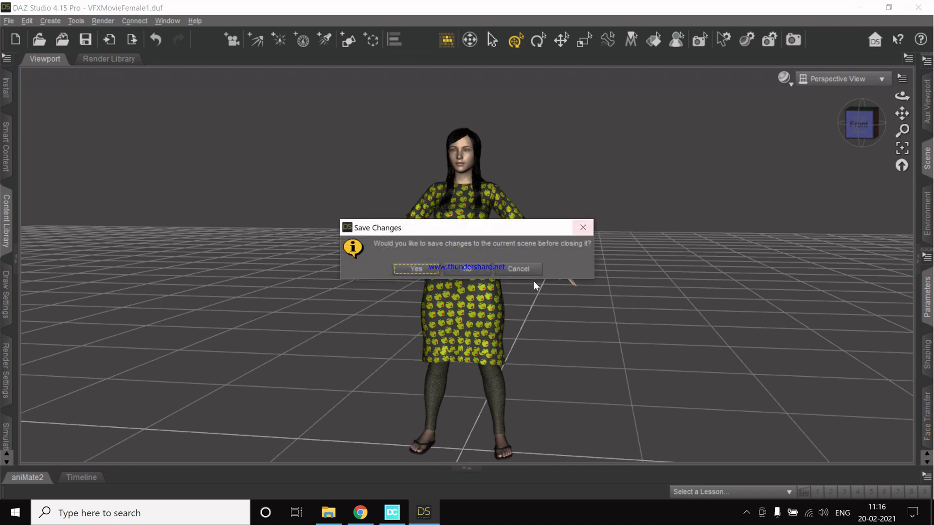
click(465, 279)
key(super)
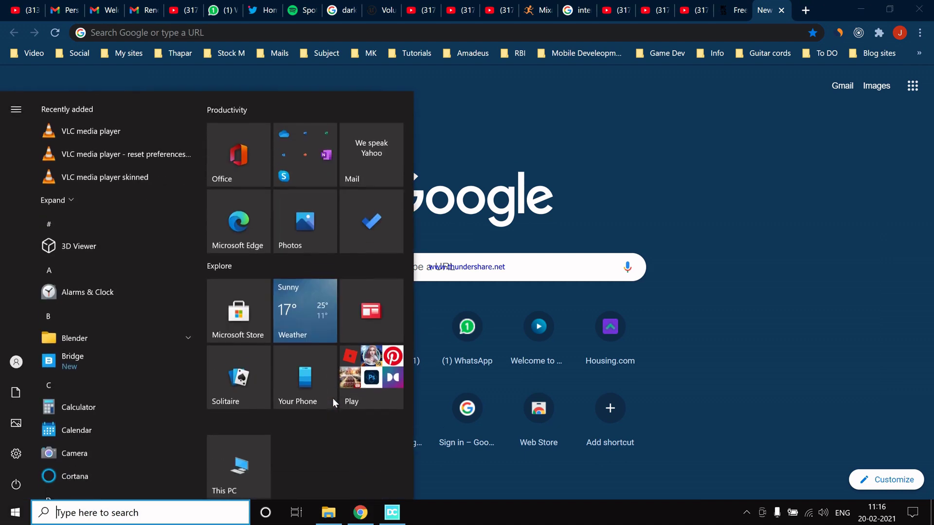
text(daz)
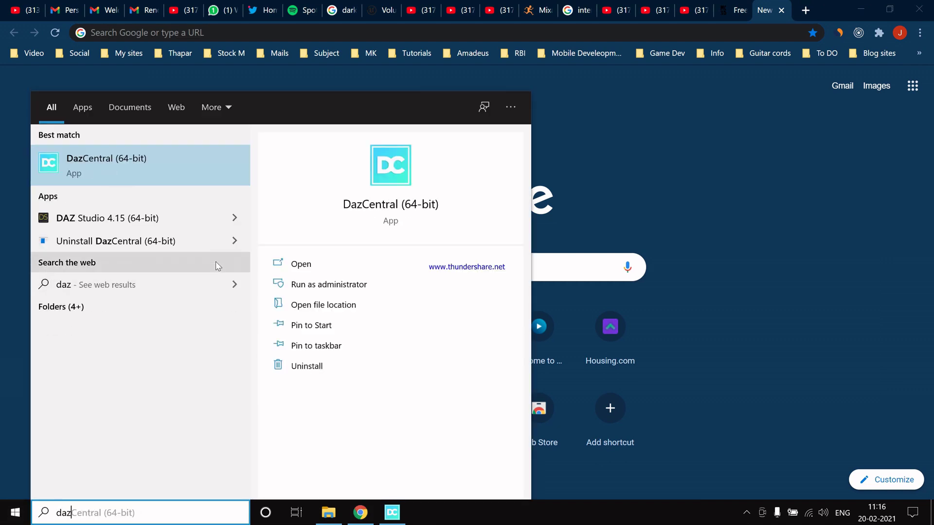
click(131, 217)
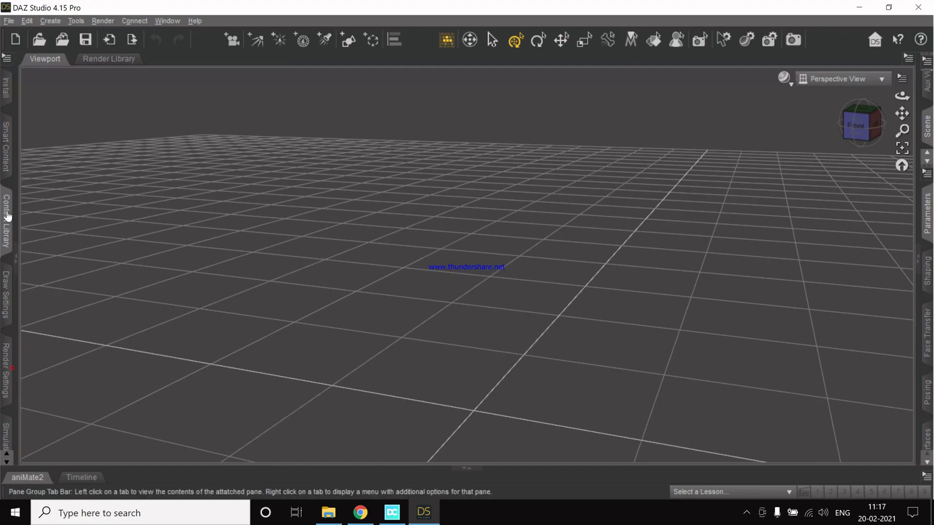
click(6, 216)
click(927, 214)
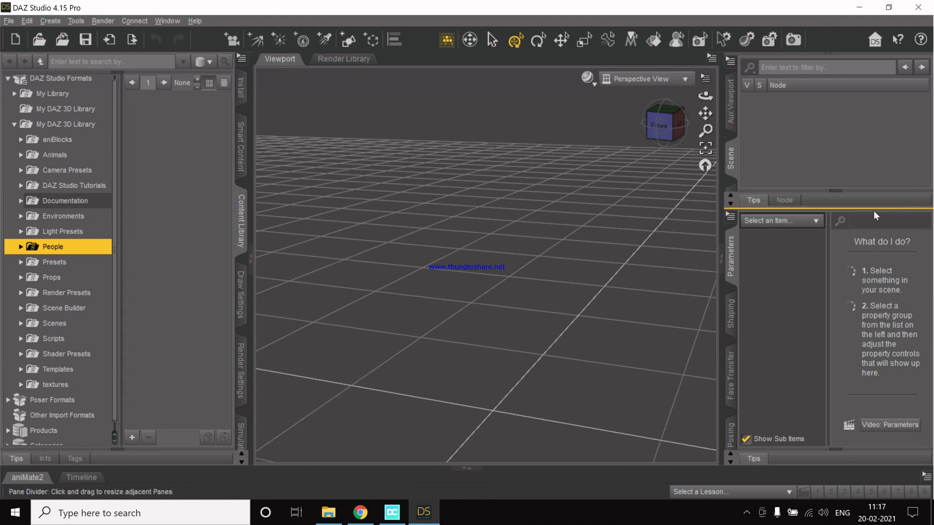
Switch to DazCentral and review the available applications, the Unreal, Maya and Blender bridges, and the recent purchases
click(392, 514)
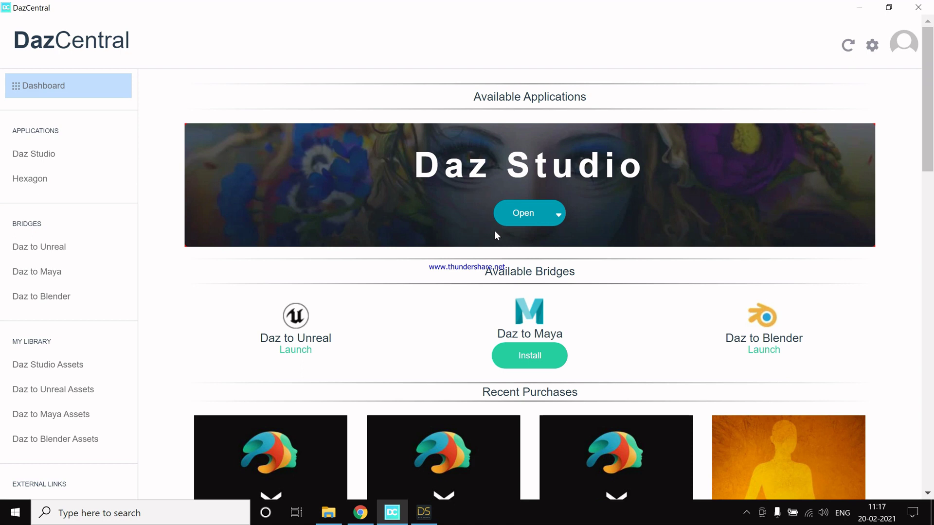
scroll(494, 233, down, 3)
scroll(471, 245, up, 3)
scroll(299, 225, down, 3)
scroll(326, 222, down, 5)
scroll(326, 222, up, 5)
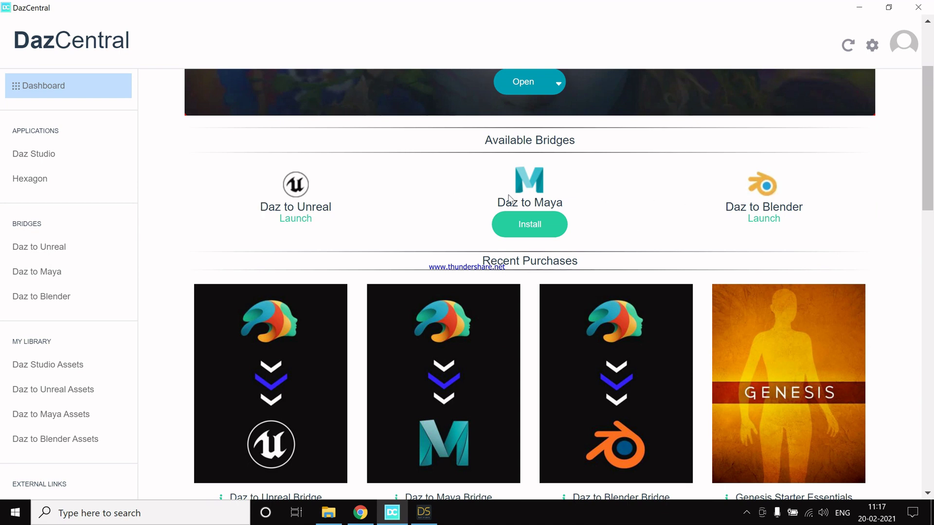
drag(258, 203, 336, 211)
scroll(264, 229, up, 3)
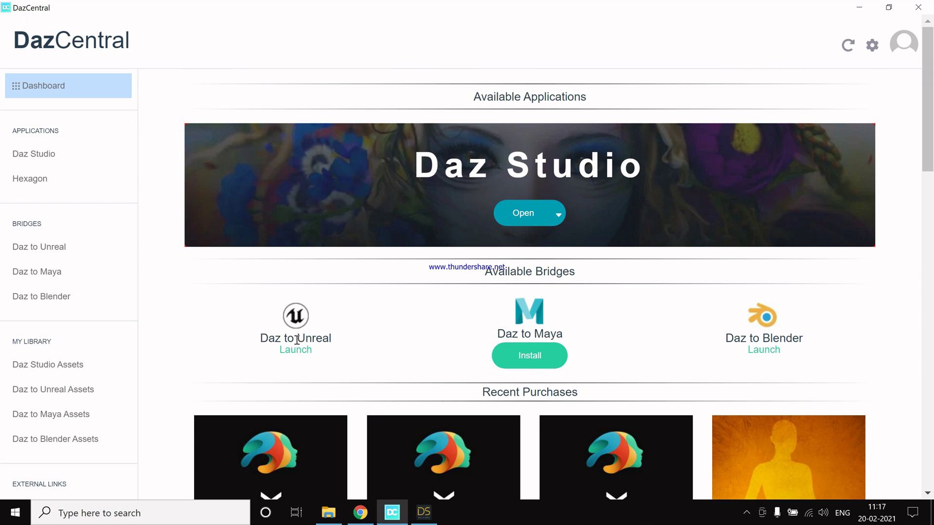
click(860, 6)
Load the Genesis 8 Basic Female actor from the Genesis 8 Female folder under People into the empty scene
scroll(479, 240, up, 1)
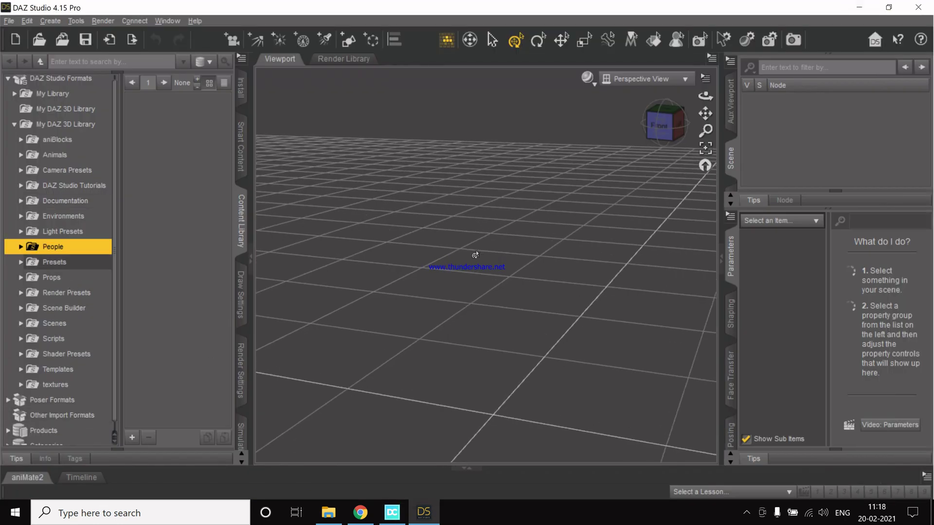
scroll(94, 222, up, 1)
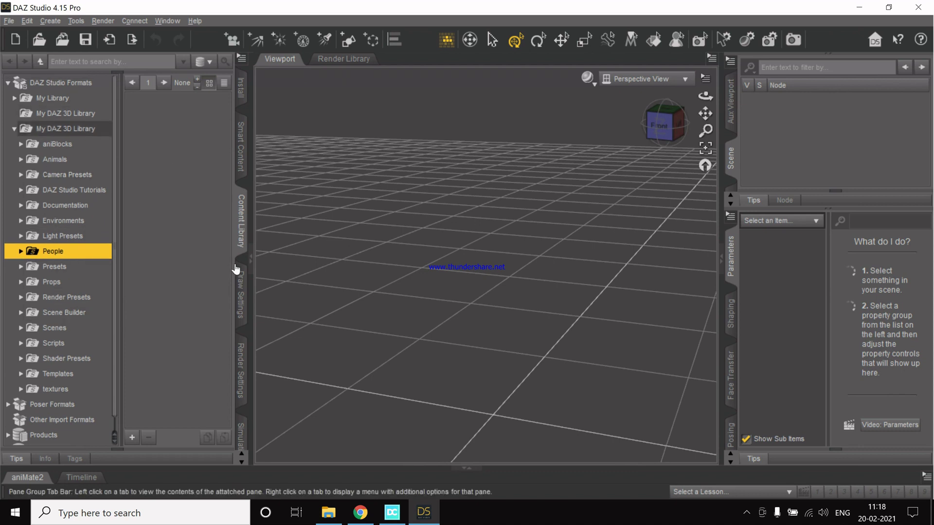
click(241, 220)
click(5, 220)
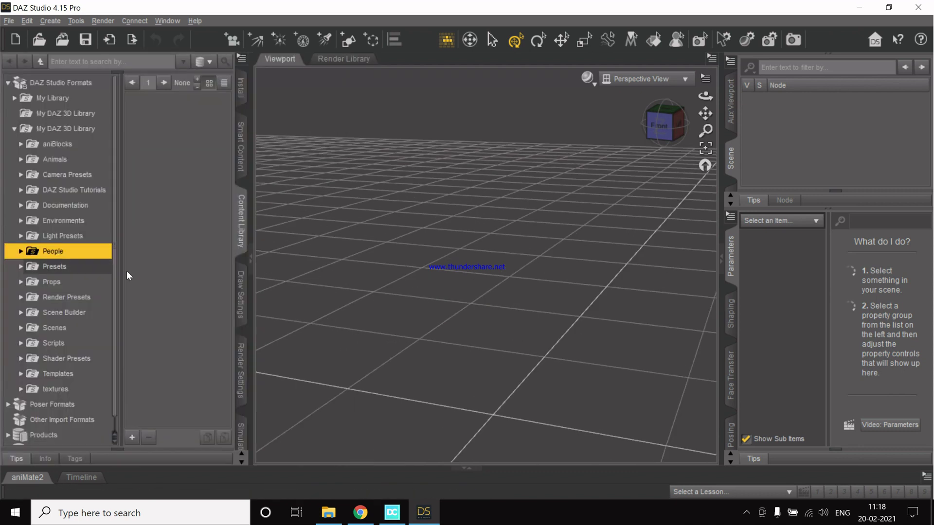
click(20, 249)
scroll(96, 301, down, 2)
scroll(95, 303, down, 2)
click(75, 254)
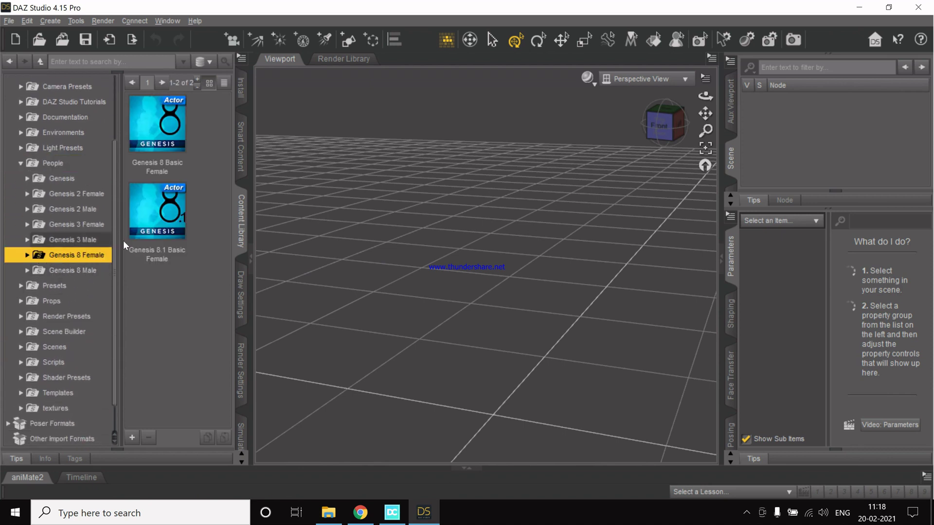
double_click(162, 137)
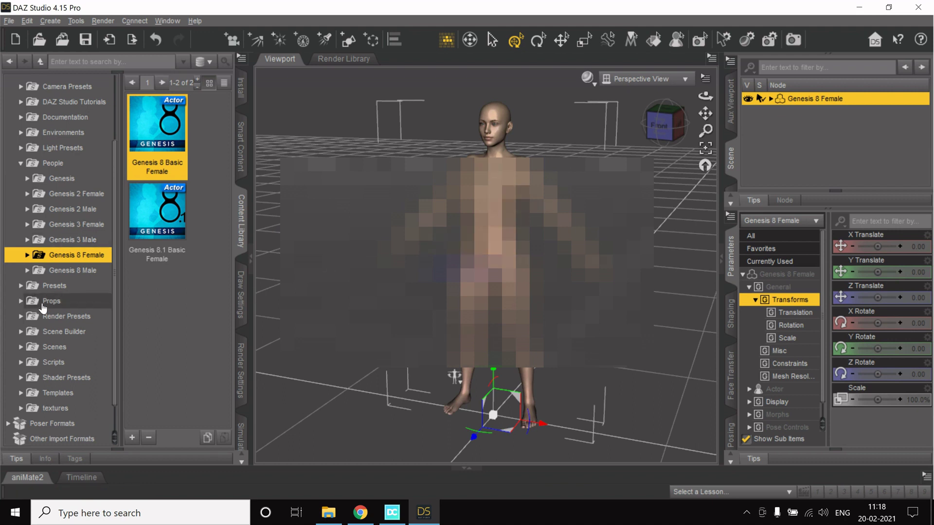
Look through the first outfit folders in the Genesis 8 Female clothing library
click(27, 255)
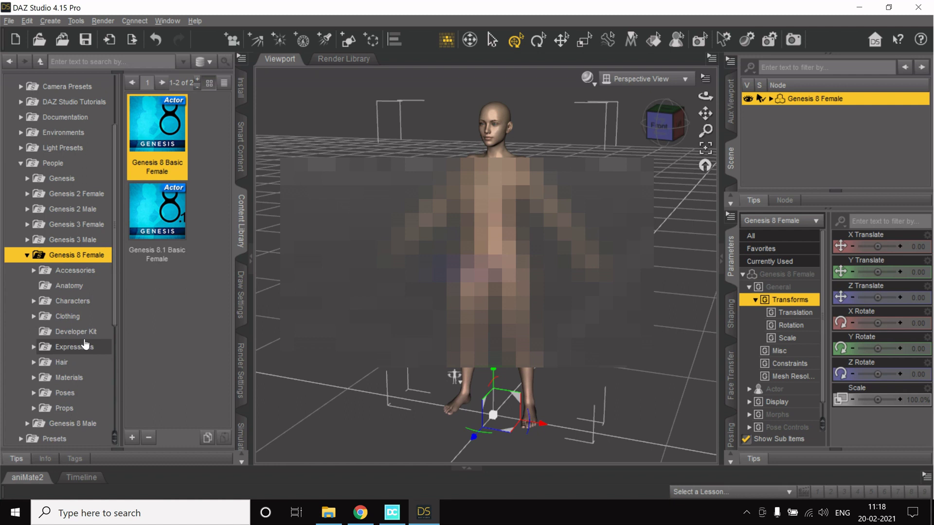
scroll(85, 344, down, 1)
click(34, 269)
scroll(76, 308, down, 1)
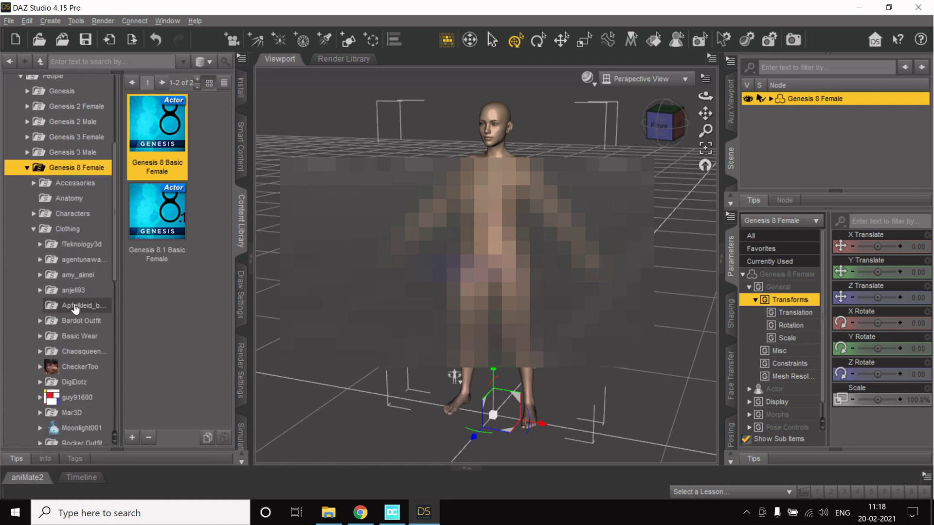
scroll(74, 309, down, 1)
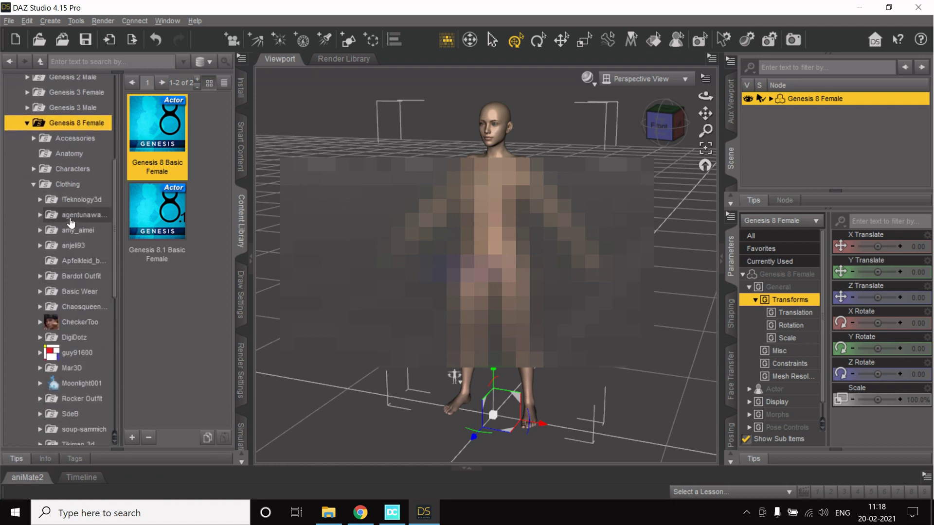
click(69, 215)
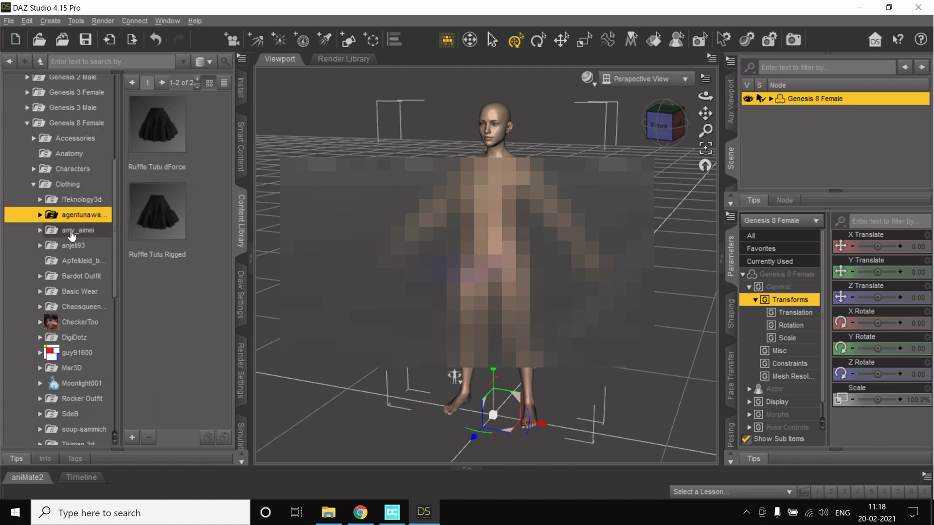
click(68, 230)
click(77, 200)
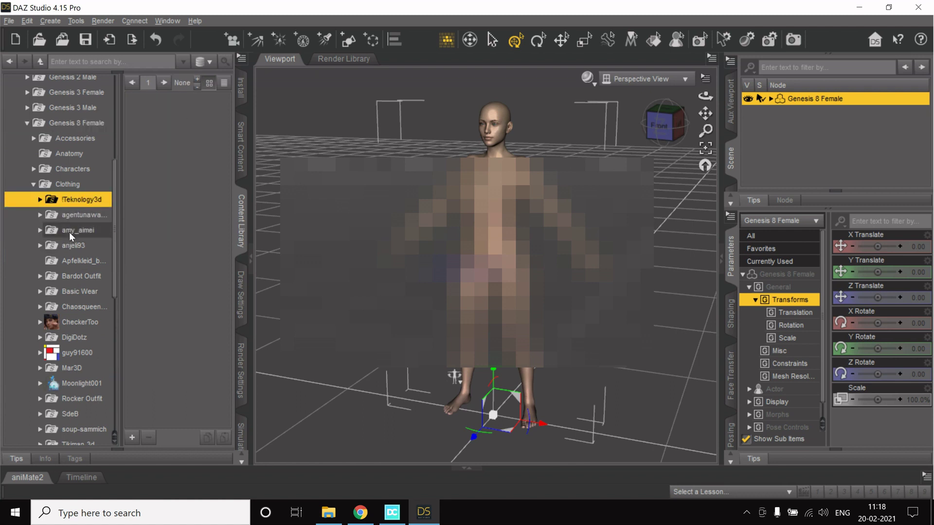
click(71, 246)
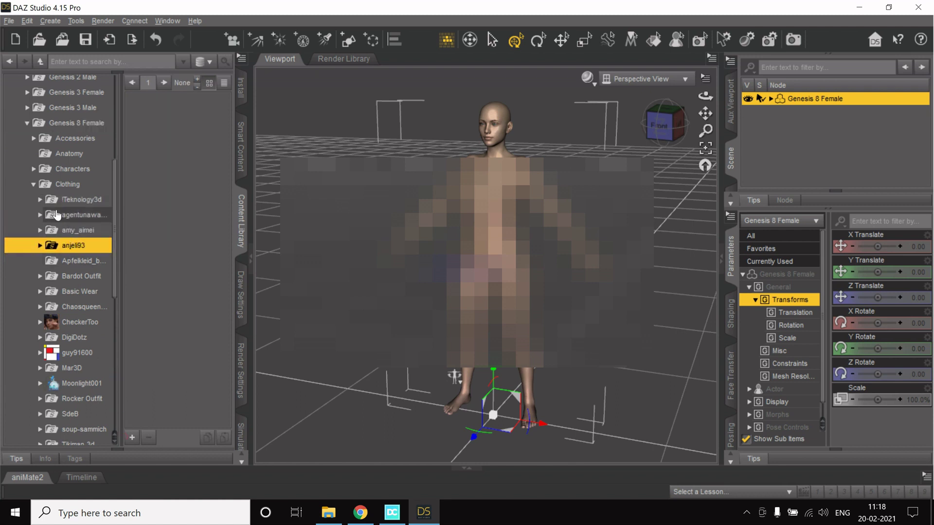
Dress the figure in the Everyday genesis outfit from the !Teknology3d clothing folder and check it from the front
click(49, 200)
click(39, 201)
click(80, 214)
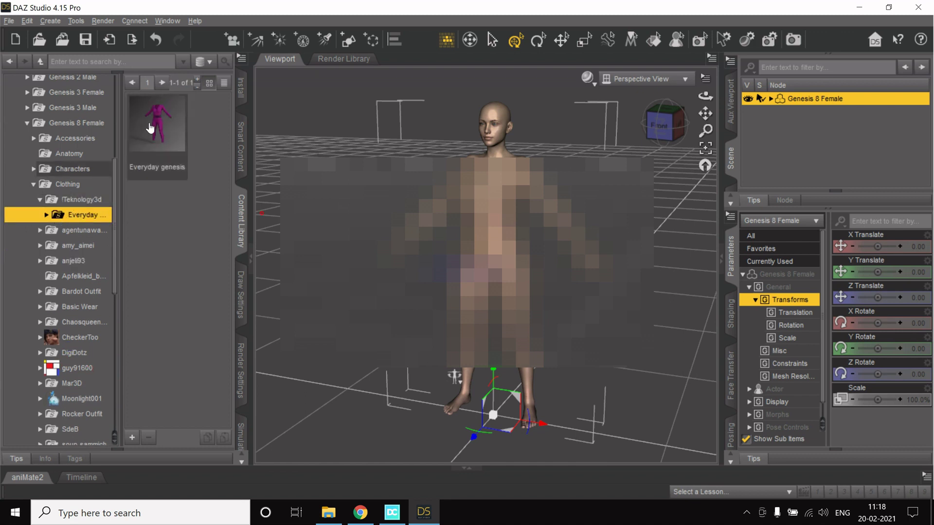
double_click(150, 128)
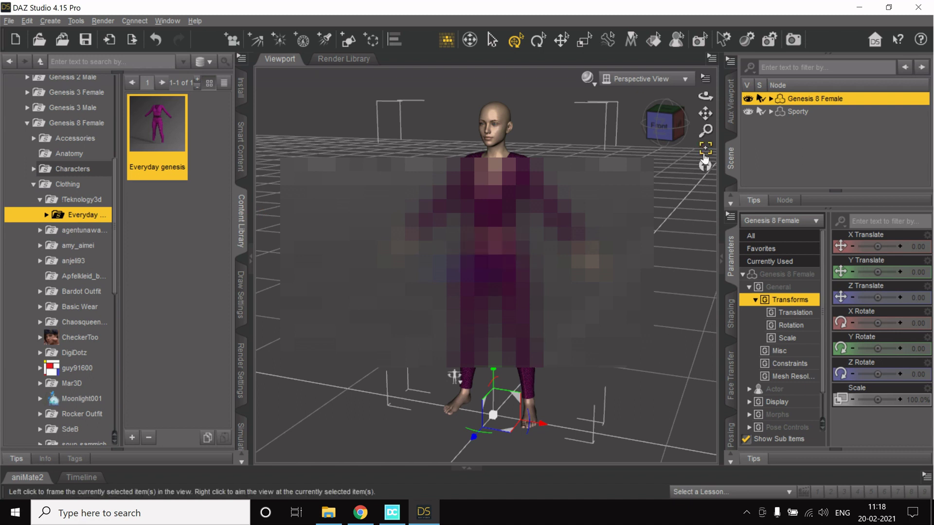
drag(705, 96, 699, 151)
scroll(475, 186, down, 2)
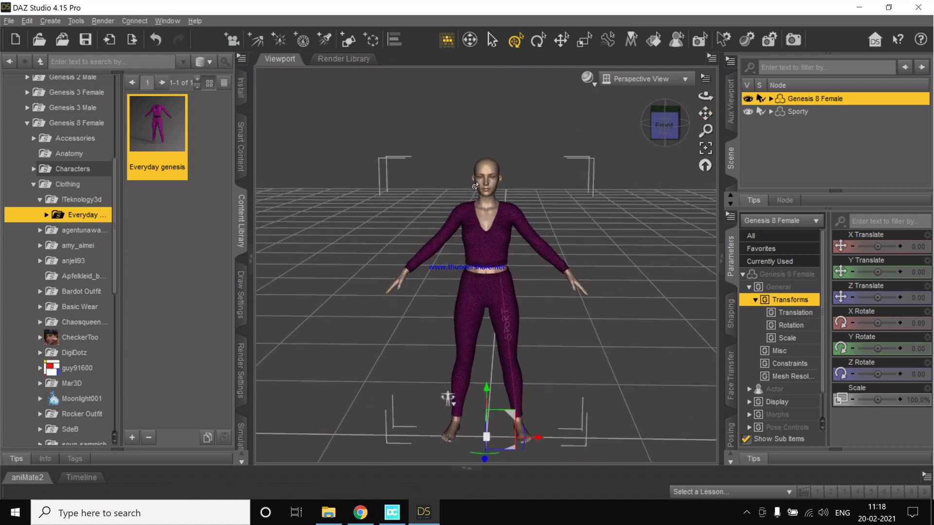
scroll(475, 186, up, 3)
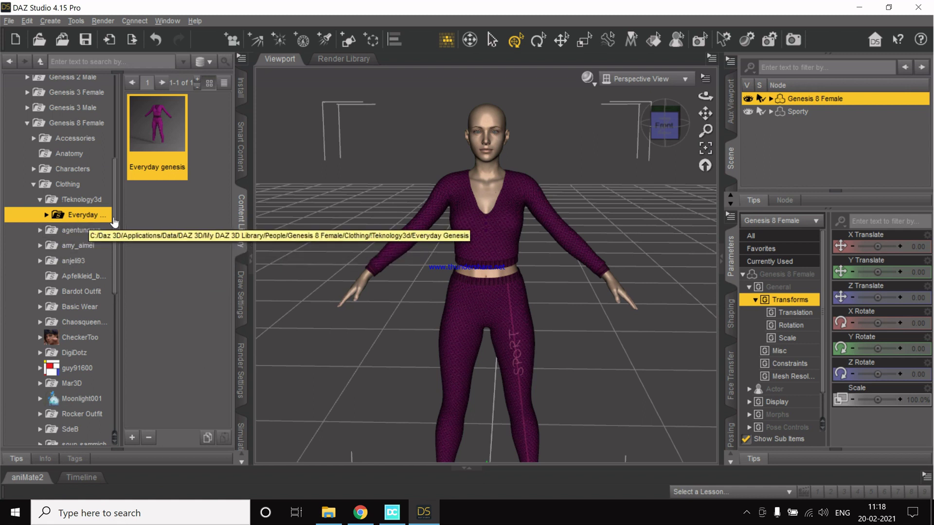
Add Toulouse Hair to the figure from the Genesis 8 Female Hair library, after checking the CheckerToo and Strand-Based hair folders
drag(120, 222, 118, 222)
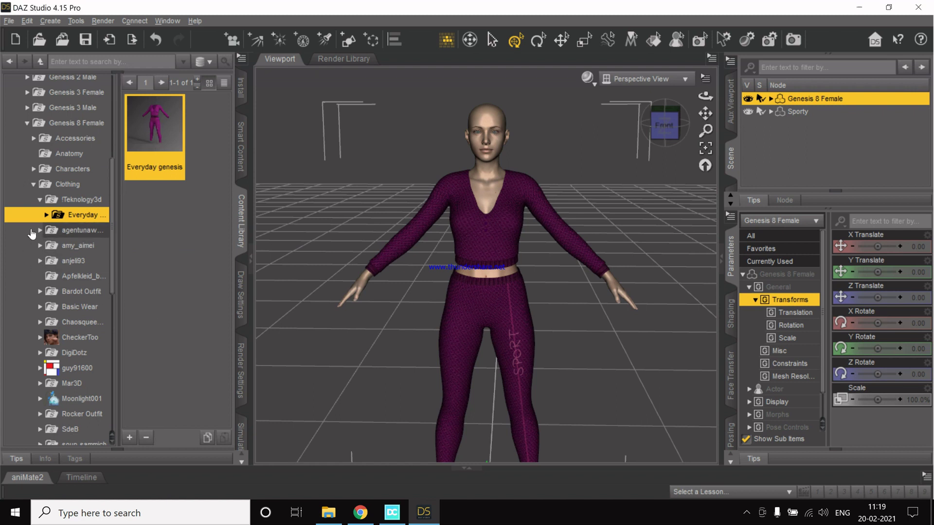
scroll(49, 243, down, 3)
scroll(33, 242, up, 4)
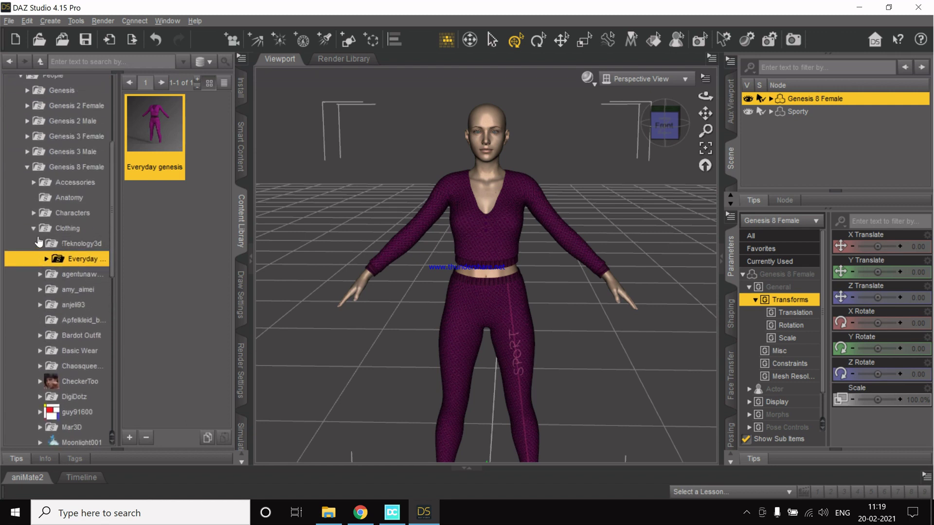
click(34, 227)
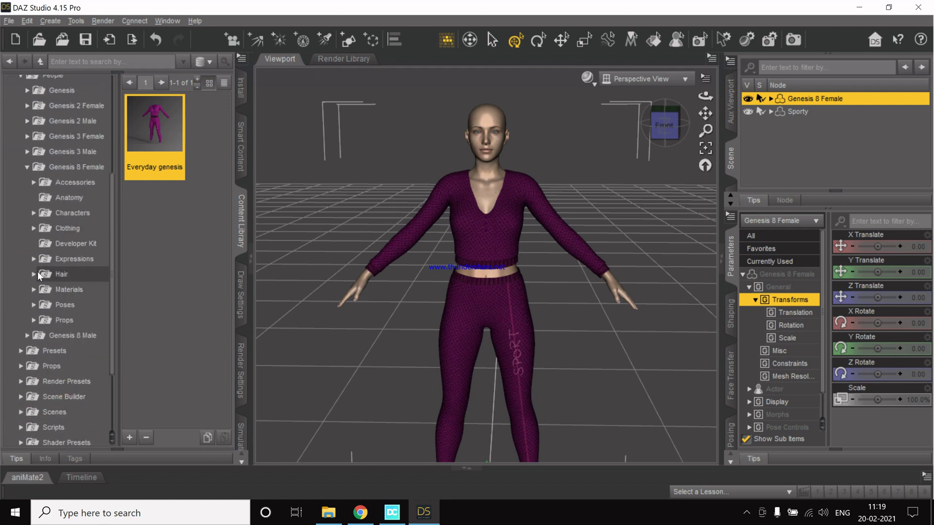
click(37, 273)
click(75, 292)
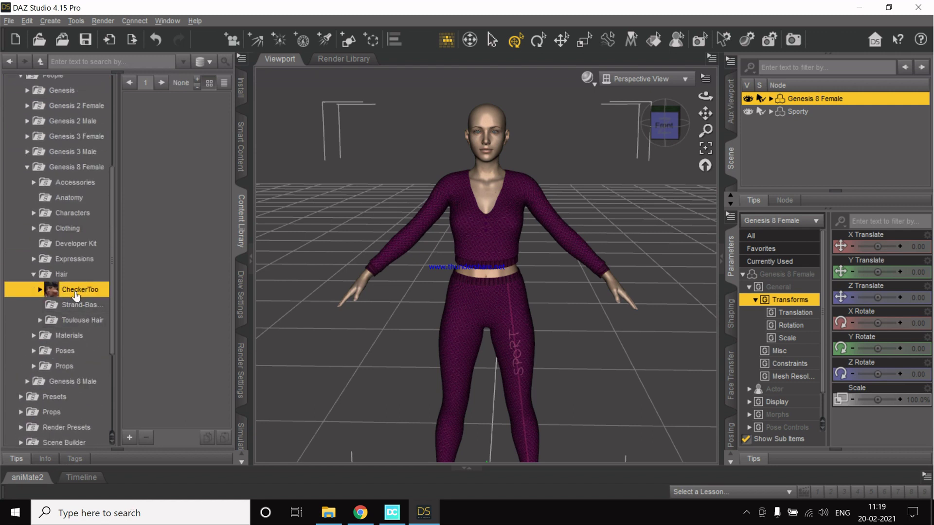
click(57, 305)
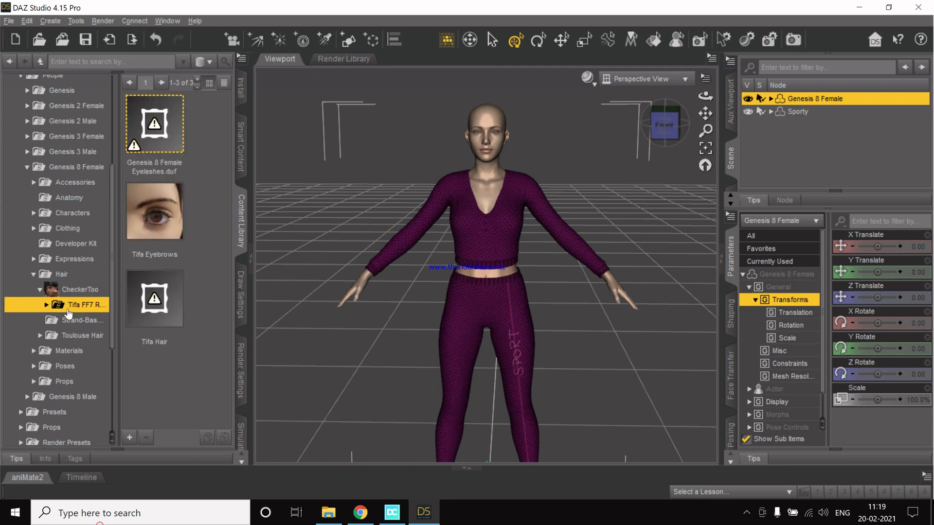
click(66, 320)
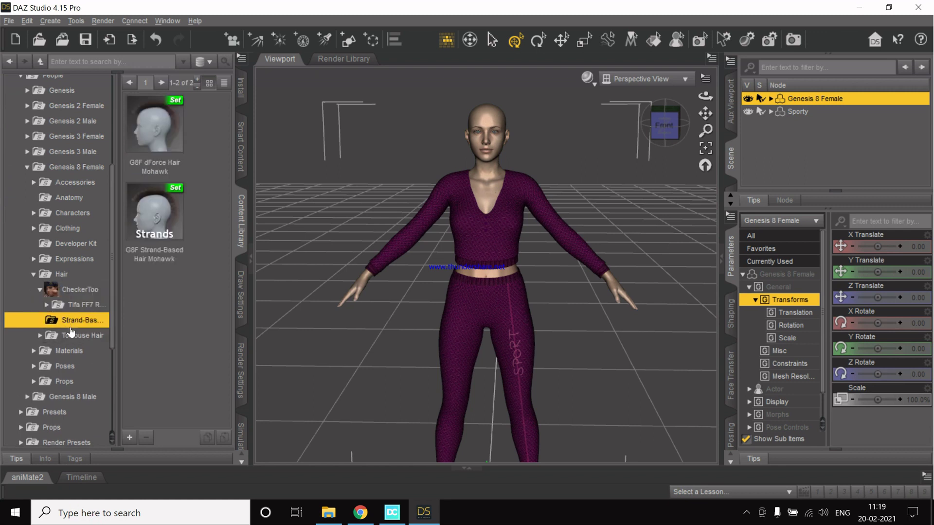
click(74, 335)
double_click(156, 138)
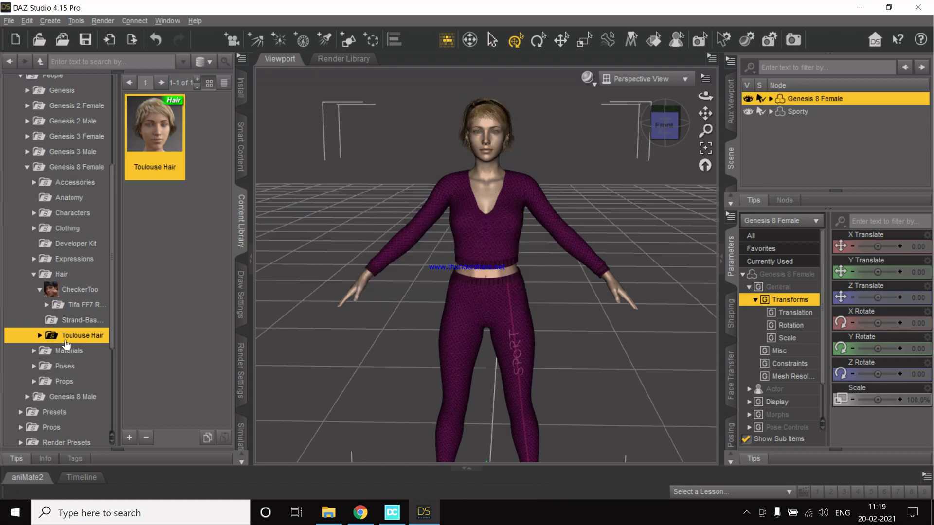
Apply the pink Col 16 material from the Toulouse Hair Materials folder to the figure's Toulouse Hair
click(38, 335)
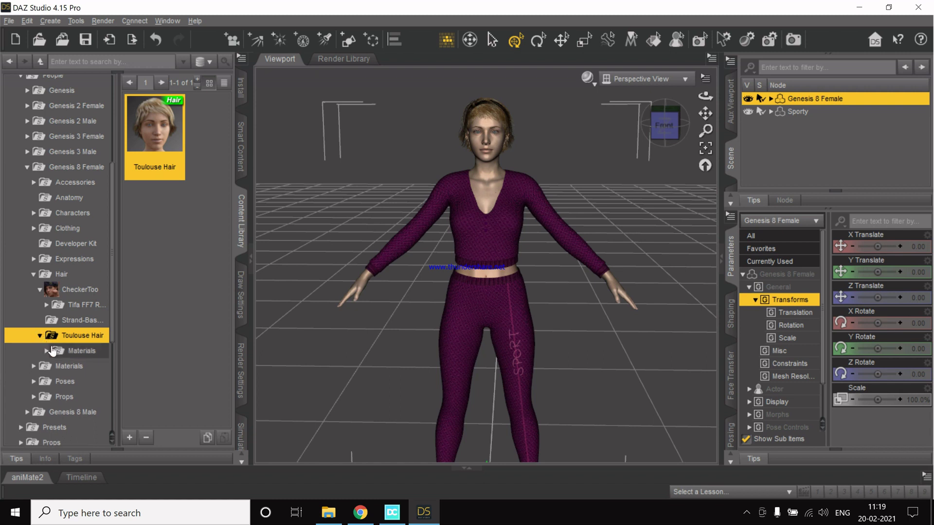
click(78, 351)
scroll(150, 311, down, 15)
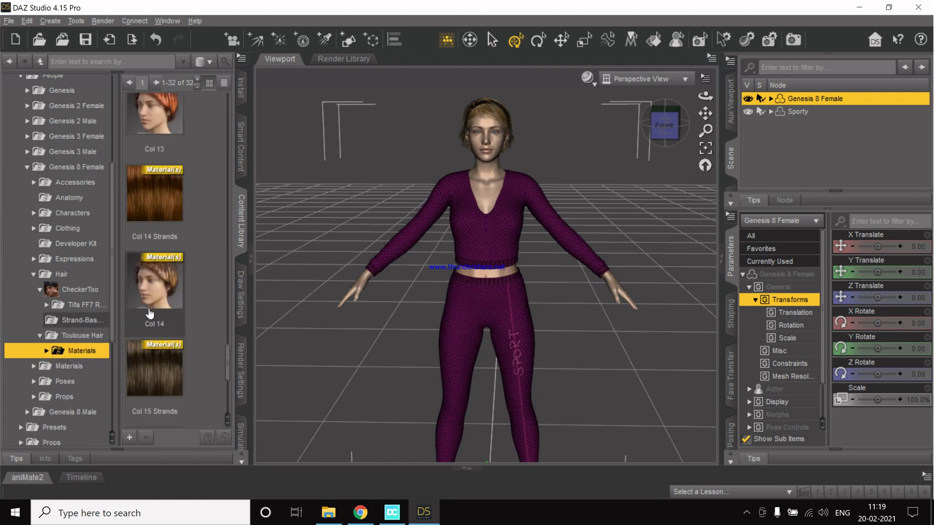
scroll(149, 311, down, 2)
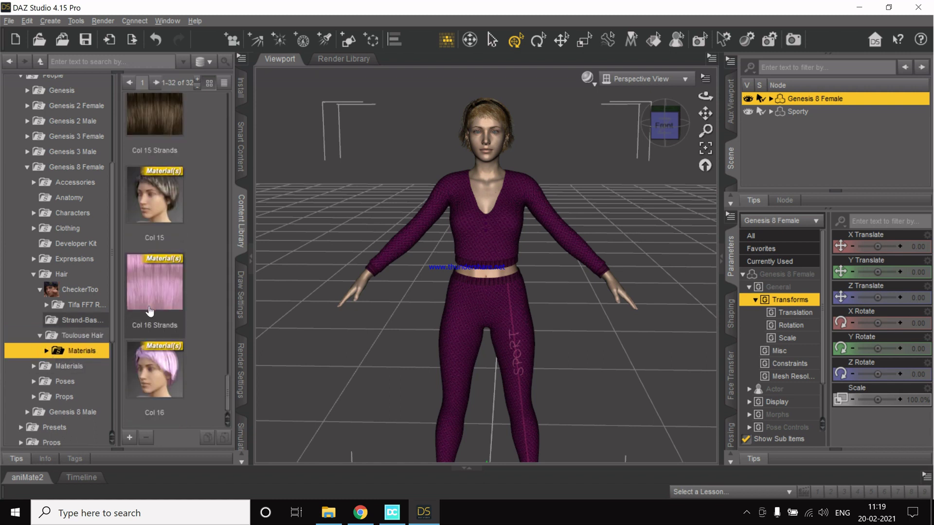
click(156, 366)
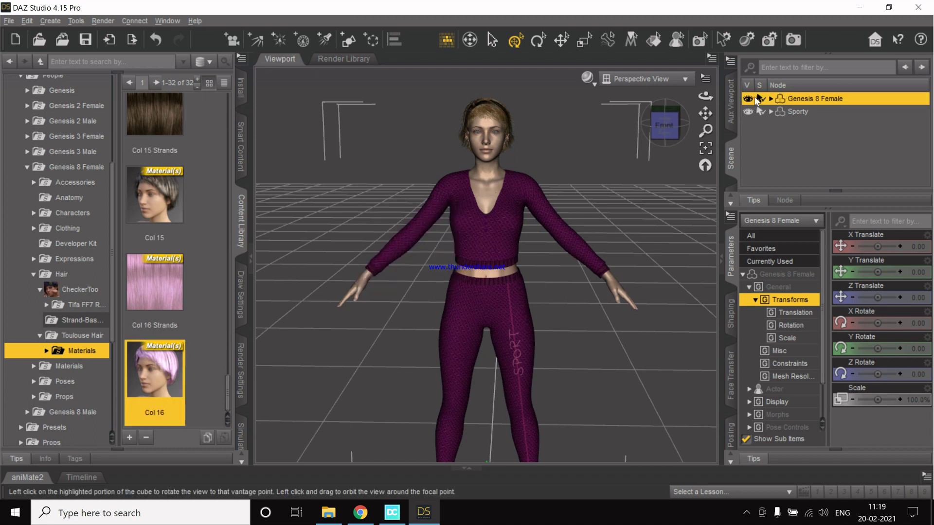
click(800, 137)
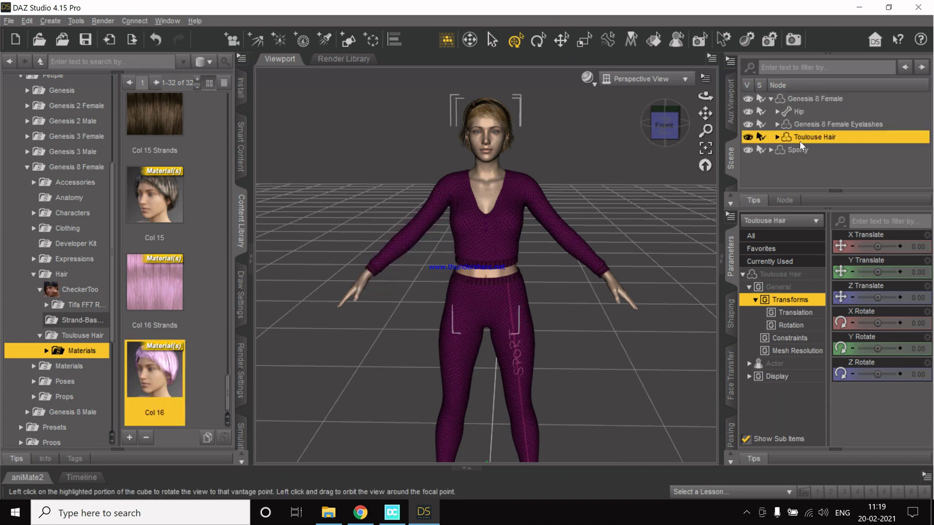
double_click(161, 377)
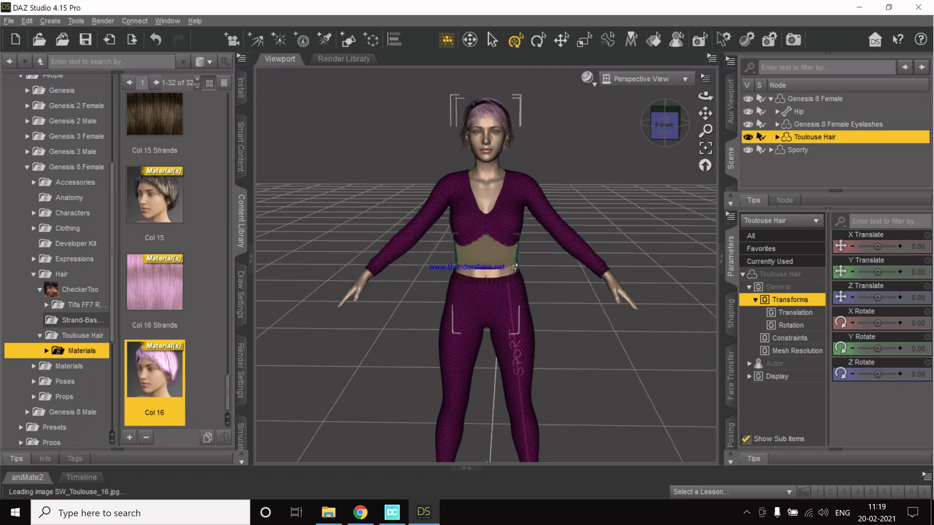
Examine the recoloured hair up close around the figure's head, and return to a wider view of the character
scroll(546, 89, down, 1)
scroll(545, 111, up, 3)
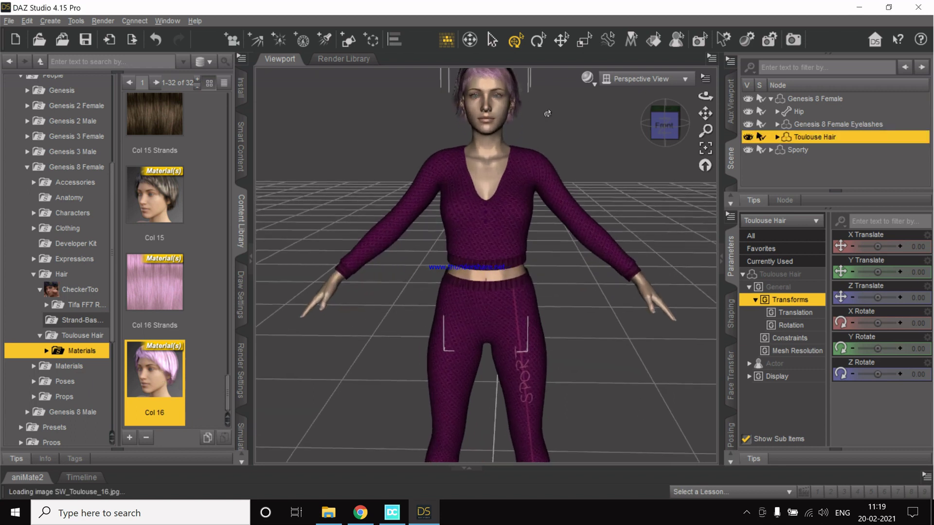
scroll(546, 111, down, 1)
drag(704, 115, 698, 193)
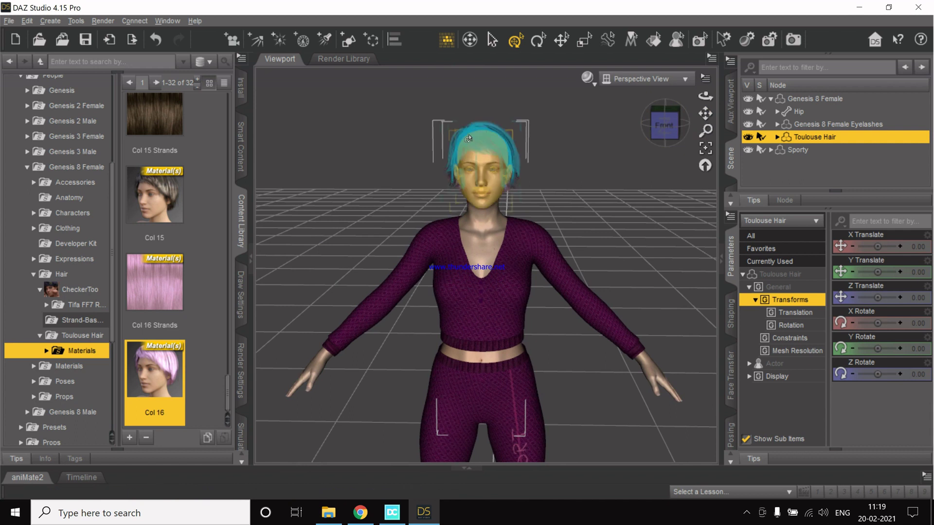
scroll(506, 161, up, 3)
mouse_move(705, 113)
mouse_down()
mouse_move(706, 100)
mouse_move(693, 96)
mouse_move(622, 96)
mouse_move(664, 110)
mouse_move(705, 96)
mouse_up()
scroll(529, 171, up, 3)
scroll(420, 138, down, 6)
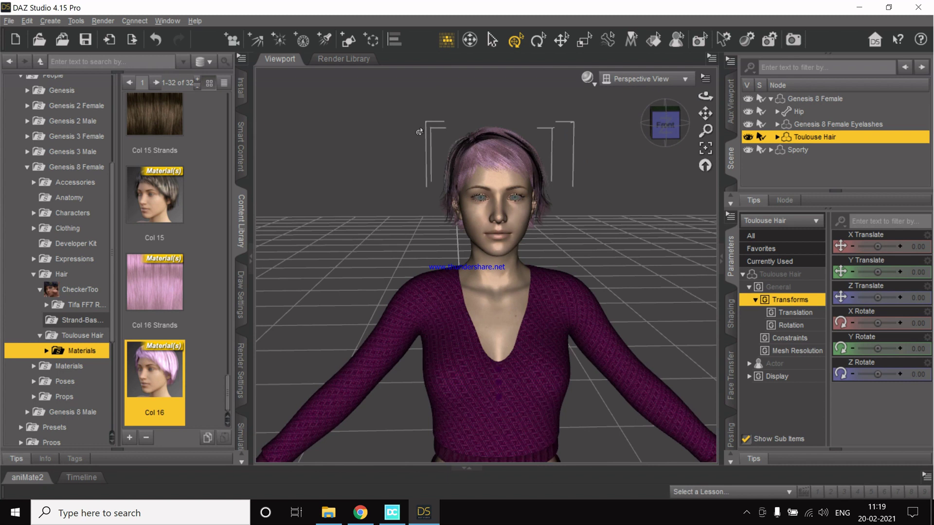
drag(705, 114, 705, 141)
scroll(73, 301, up, 5)
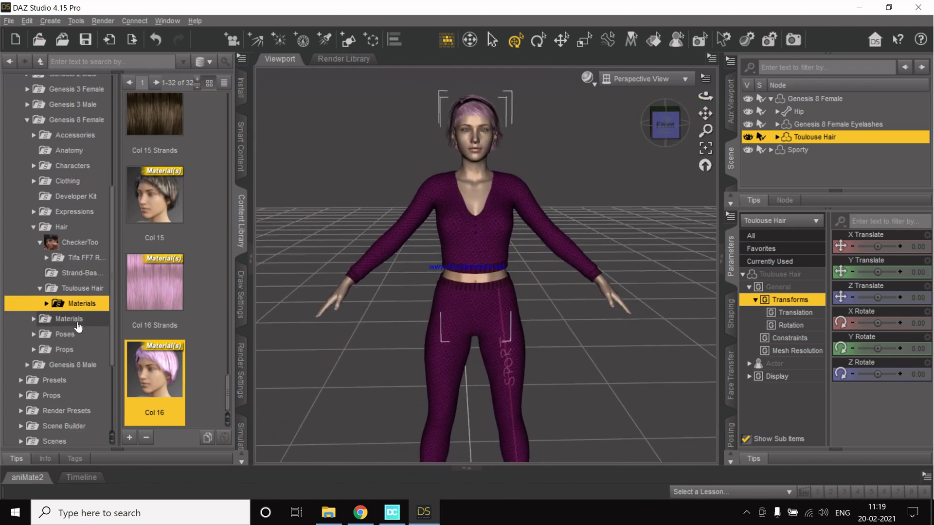
Collapse the Hair and Genesis 8 Female folders in the content library
click(30, 259)
scroll(77, 277, down, 2)
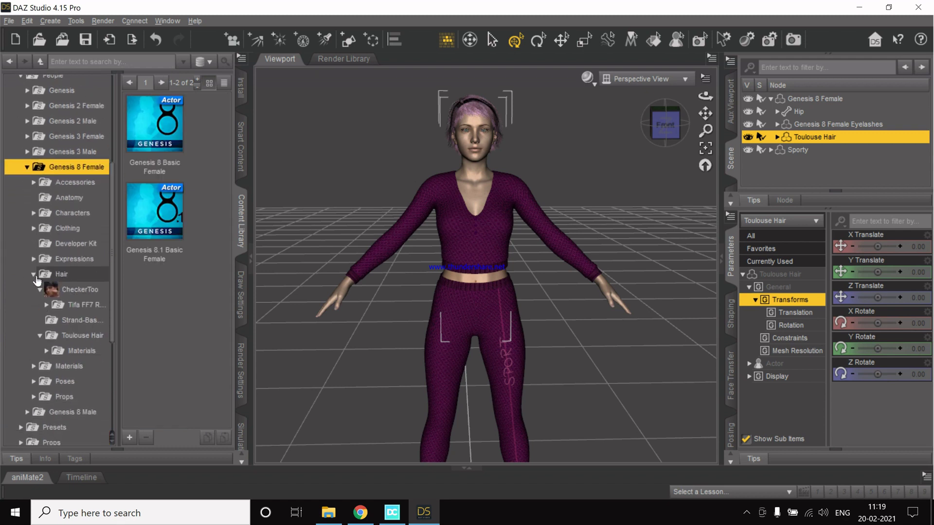
click(34, 275)
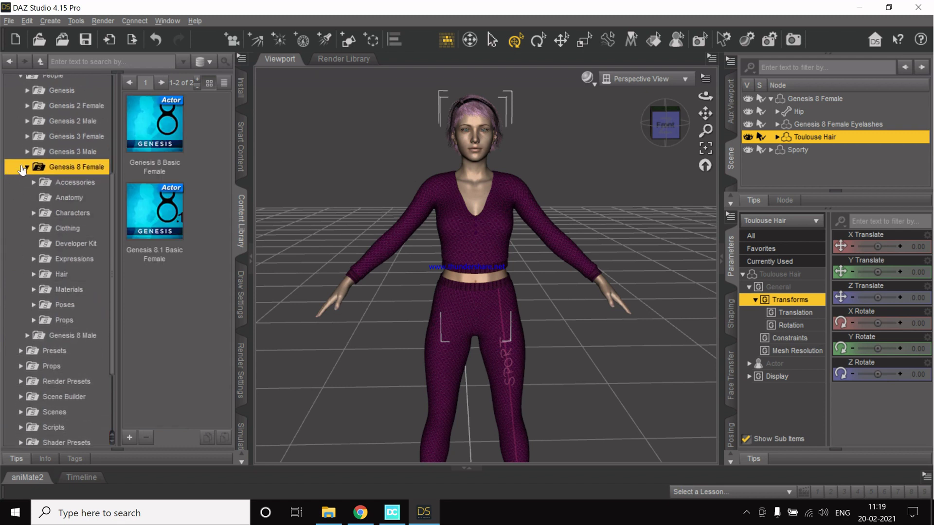
click(22, 168)
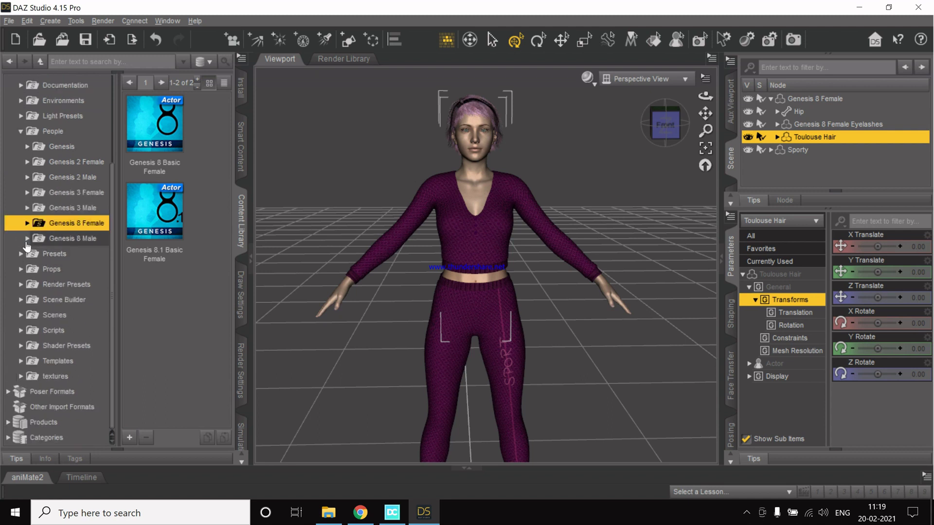
Look through the Base Poses in the Poses folder of the Genesis 8 Male library, and collapse the Poses folder
click(27, 238)
scroll(73, 233, down, 1)
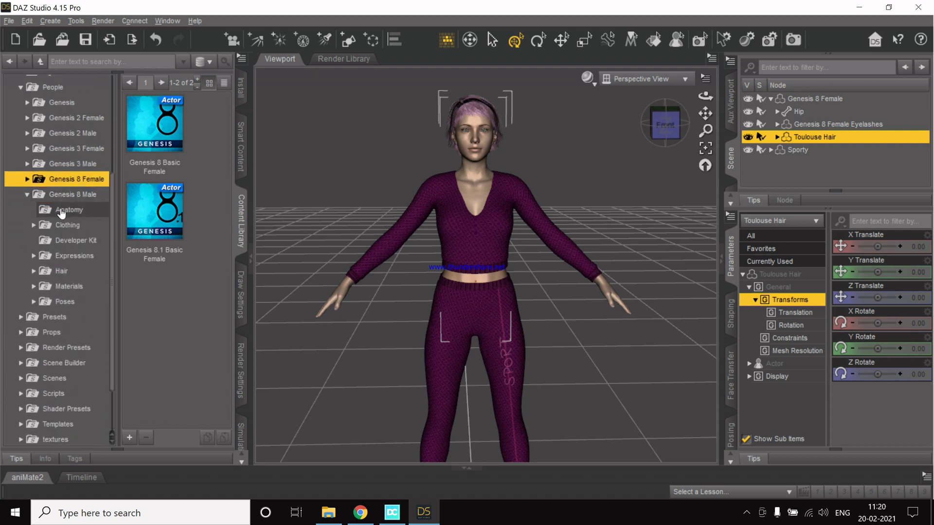
click(34, 302)
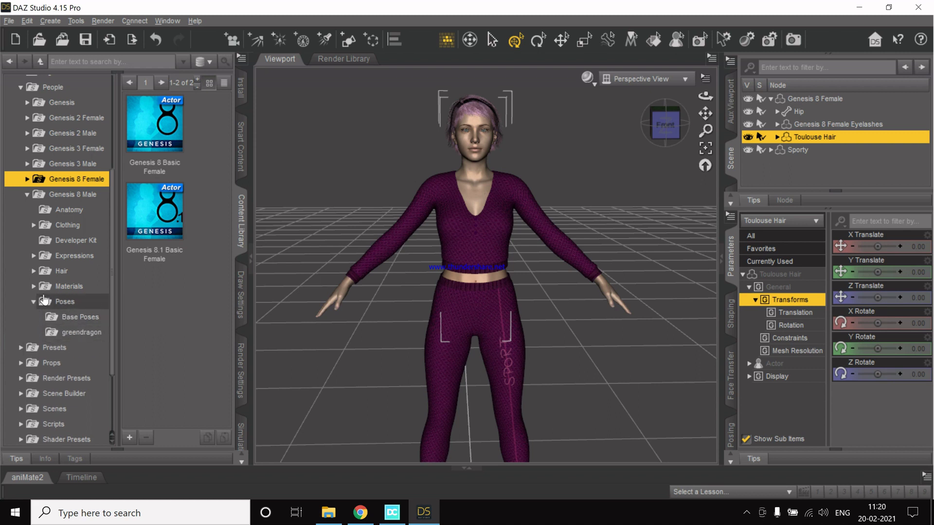
click(71, 319)
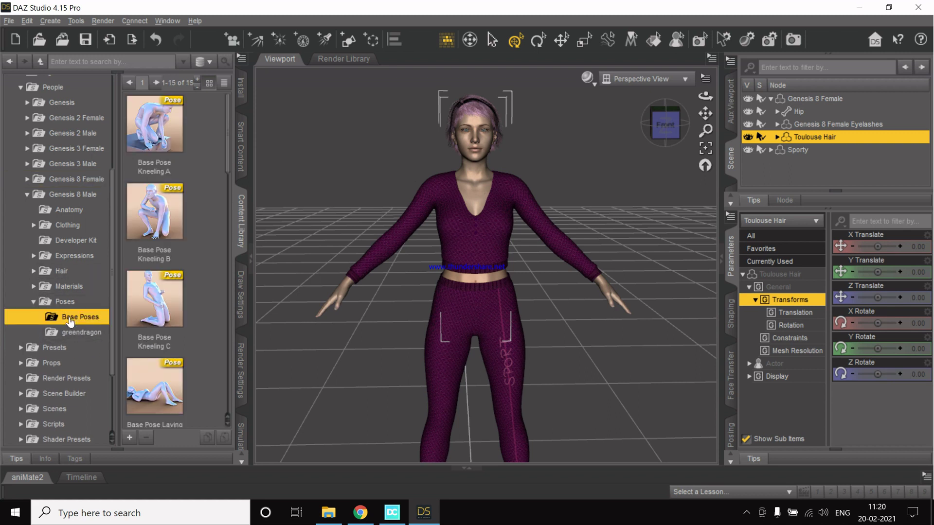
click(40, 305)
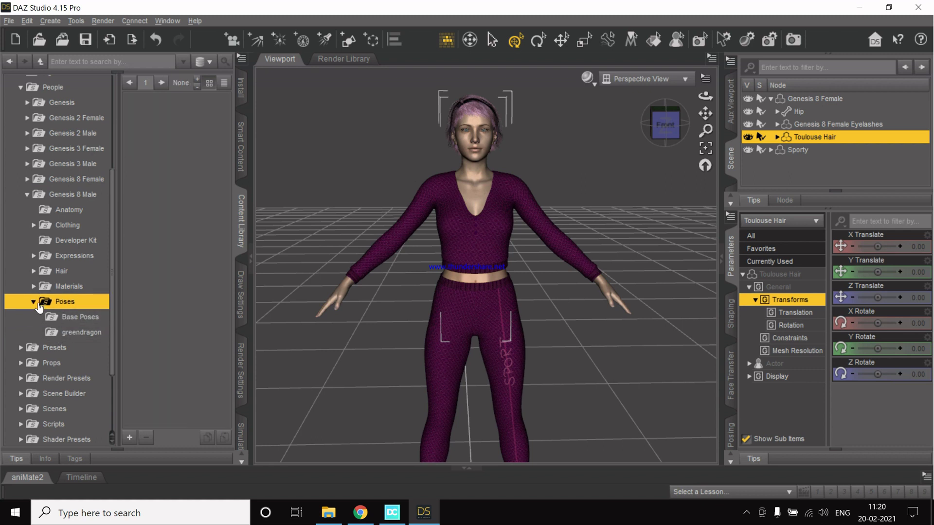
click(33, 302)
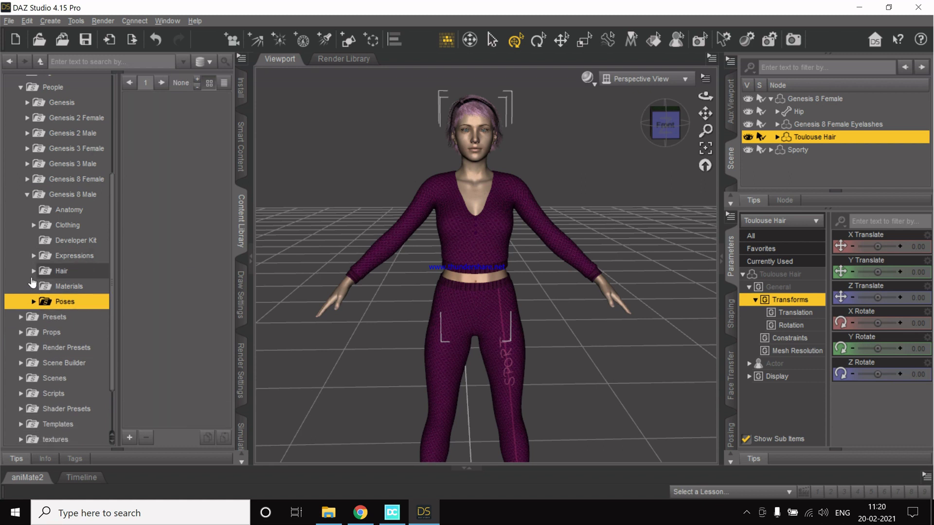
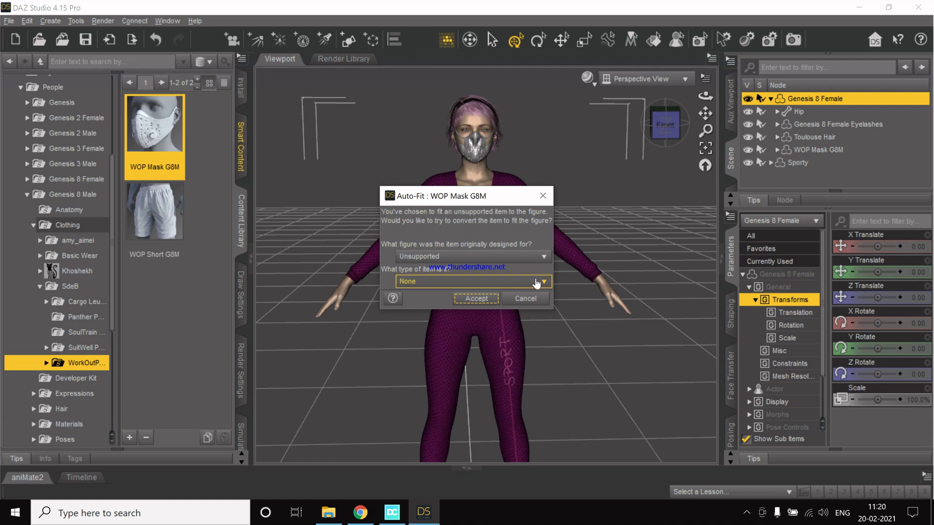
Auto-fit the WOP Mask G8M to the figure as a Full-Body item originally designed for Genesis 8 Male
click(460, 256)
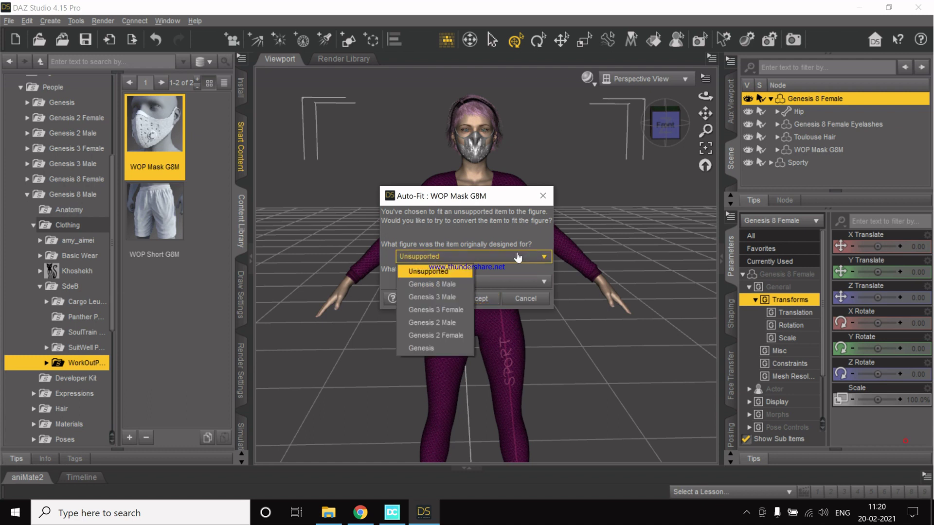
click(451, 286)
click(459, 282)
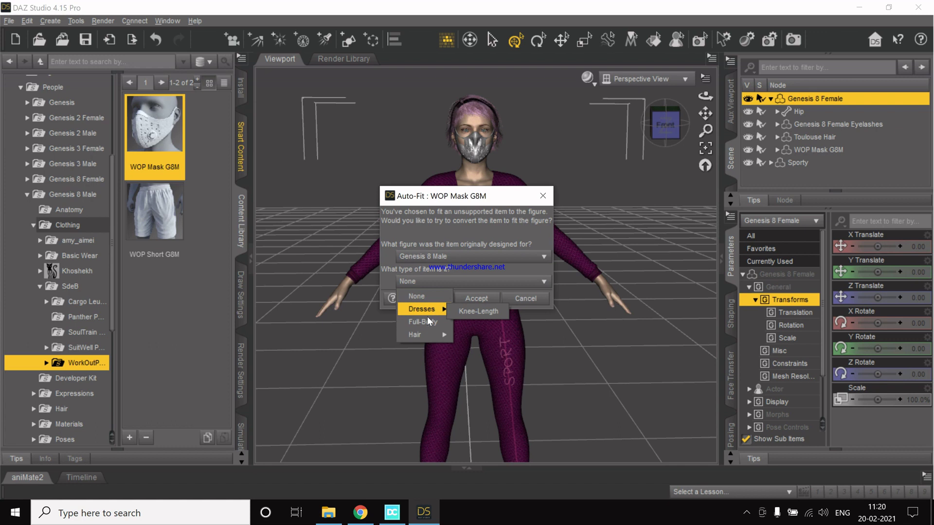
click(418, 324)
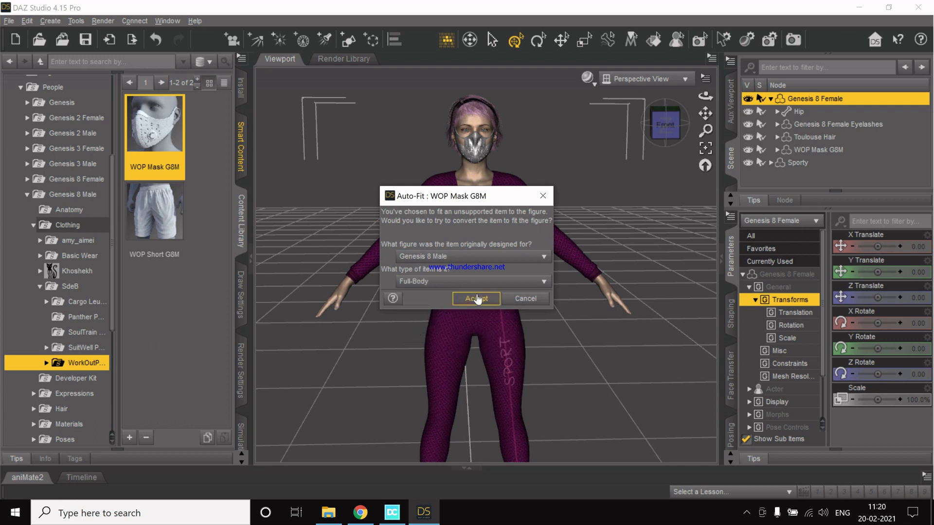
click(476, 298)
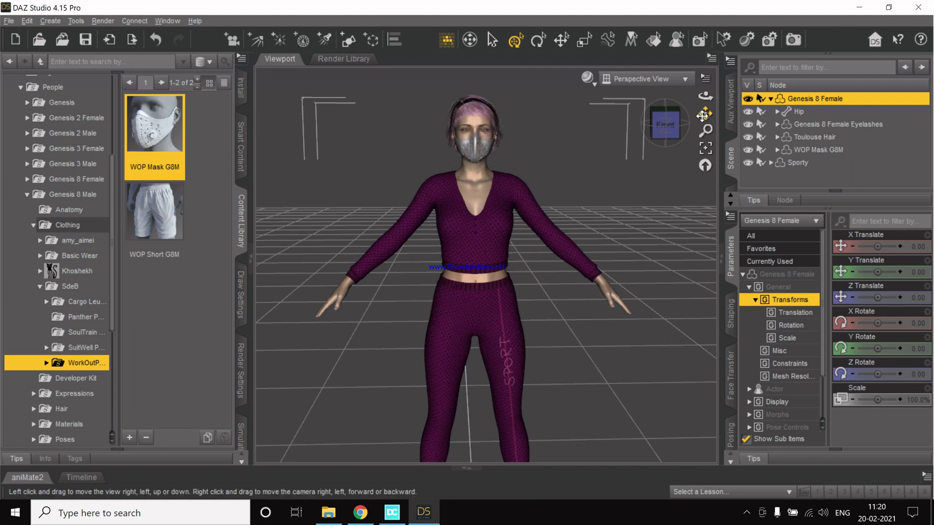
Preview the masked head and upper body up close in the NVIDIA Iray draw style
drag(705, 113, 742, 117)
scroll(419, 248, down, 3)
scroll(463, 442, up, 3)
scroll(525, 161, up, 4)
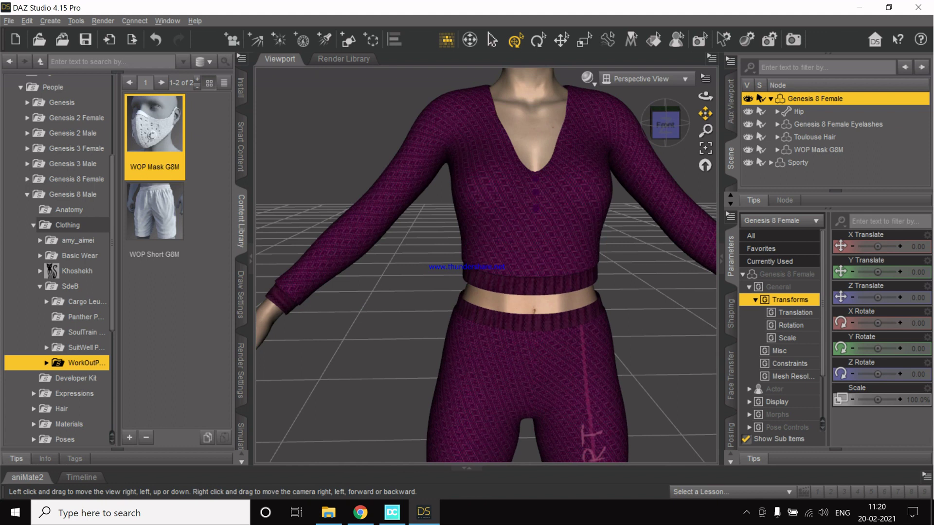
drag(705, 113, 671, 214)
drag(705, 96, 764, 107)
click(594, 86)
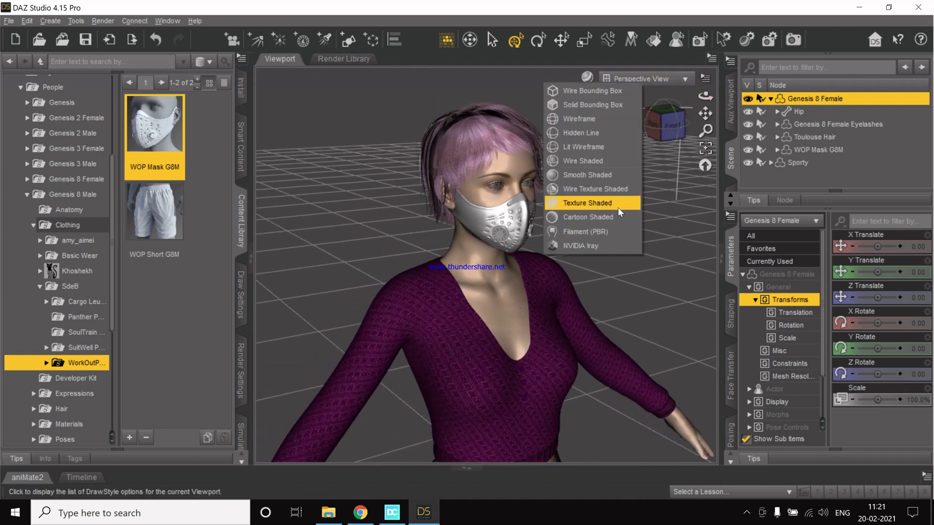
click(594, 241)
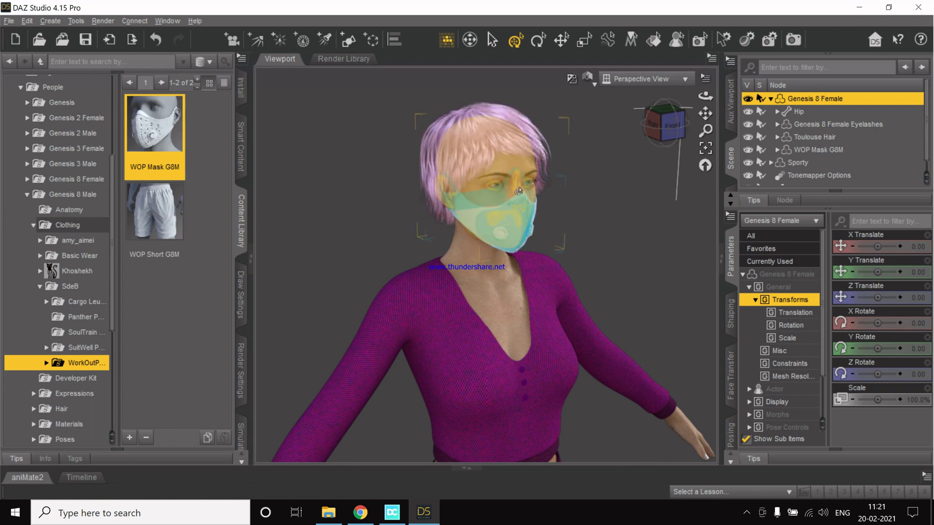
scroll(448, 197, down, 2)
scroll(448, 197, up, 6)
drag(705, 114, 722, 306)
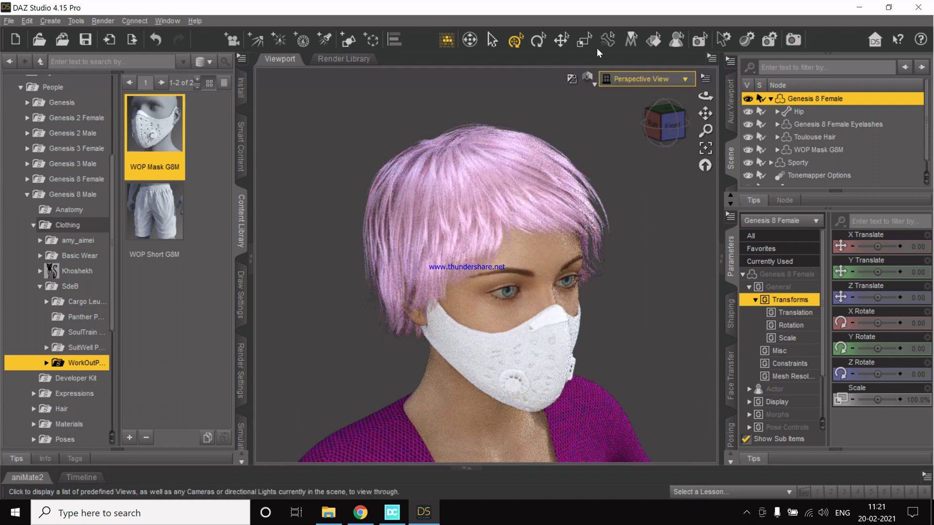
Return the viewport to the Texture Shaded draw style and frame the figure from the front
click(588, 88)
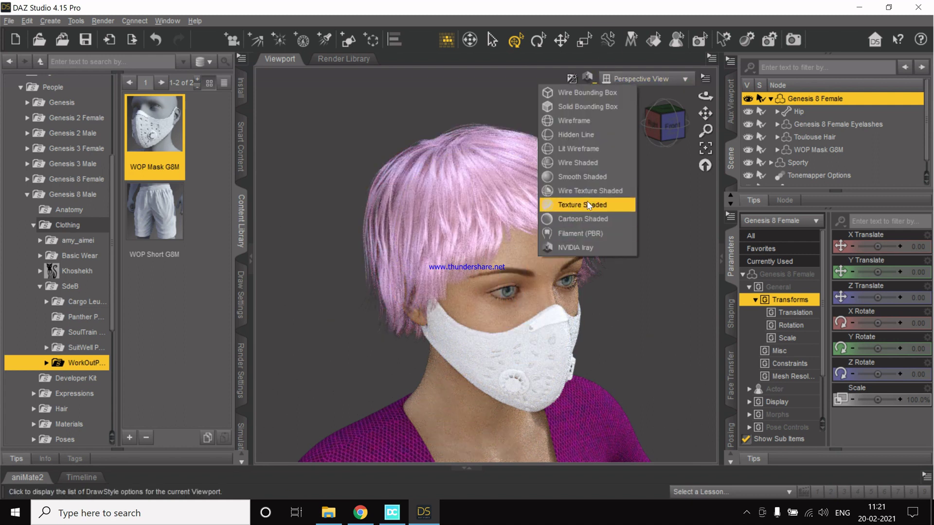
click(596, 204)
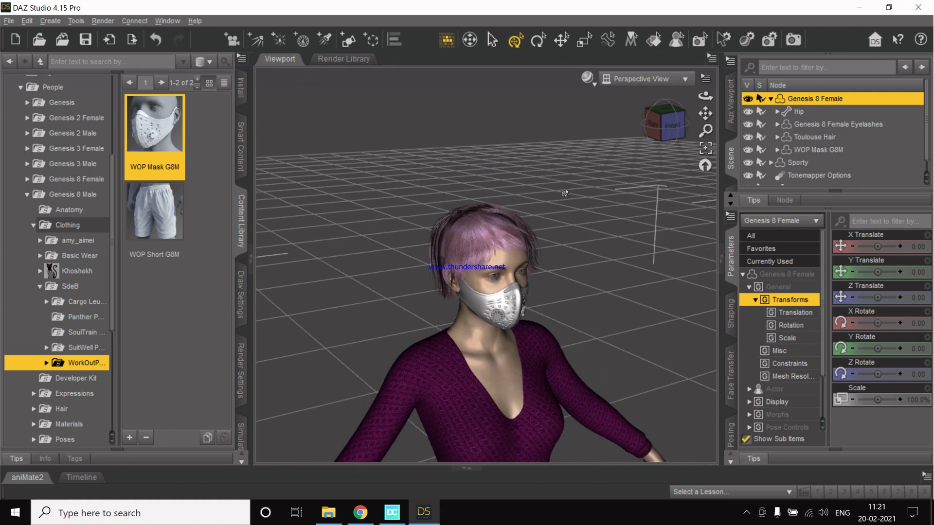
drag(699, 112, 666, 78)
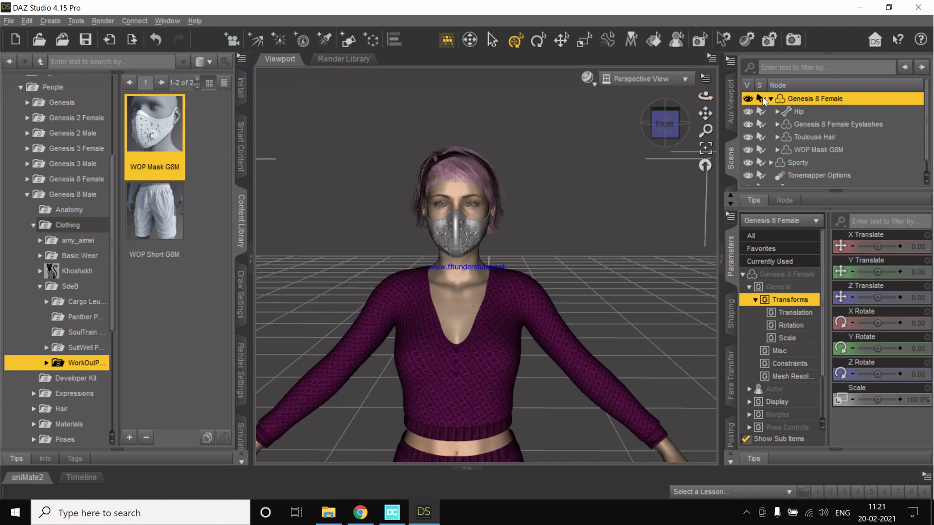
drag(704, 112, 749, 61)
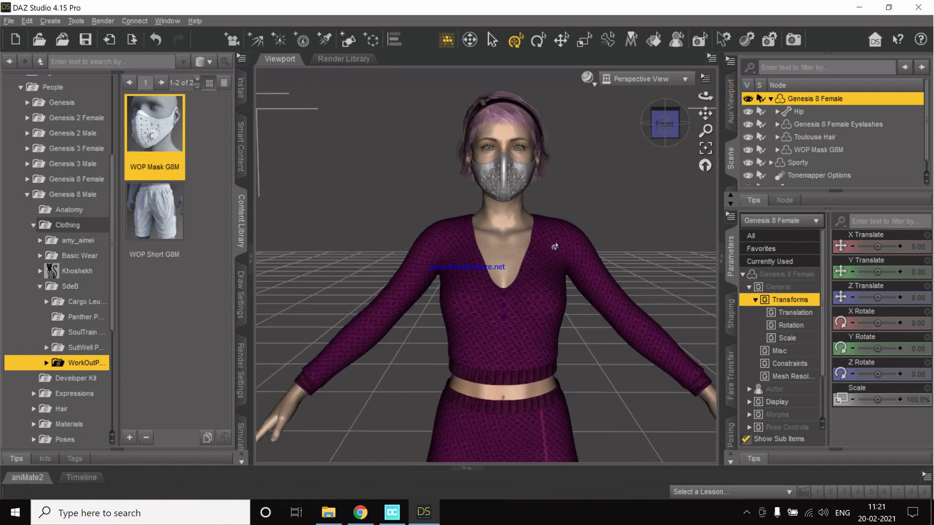
scroll(448, 297, up, 2)
scroll(458, 296, down, 4)
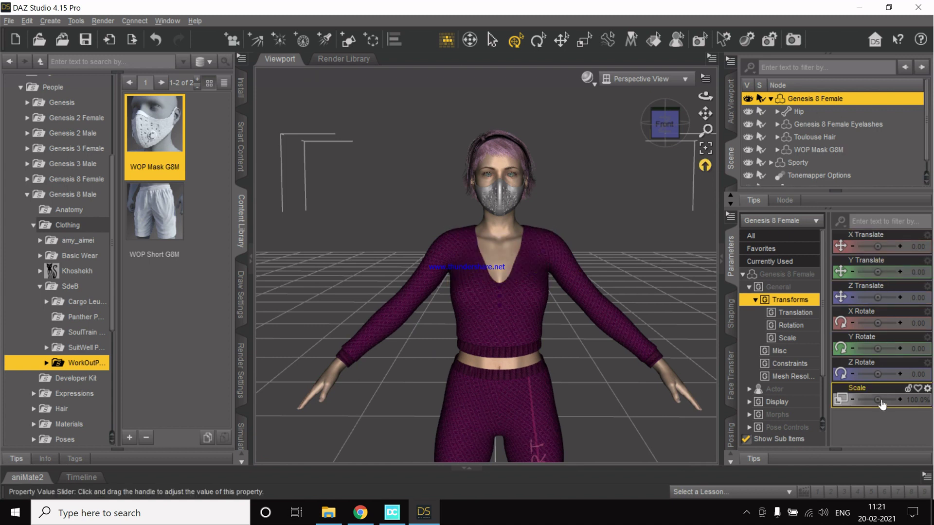
Inspect the transform parameters of the Sporty outfit and of the Genesis 8 Female figure
click(798, 163)
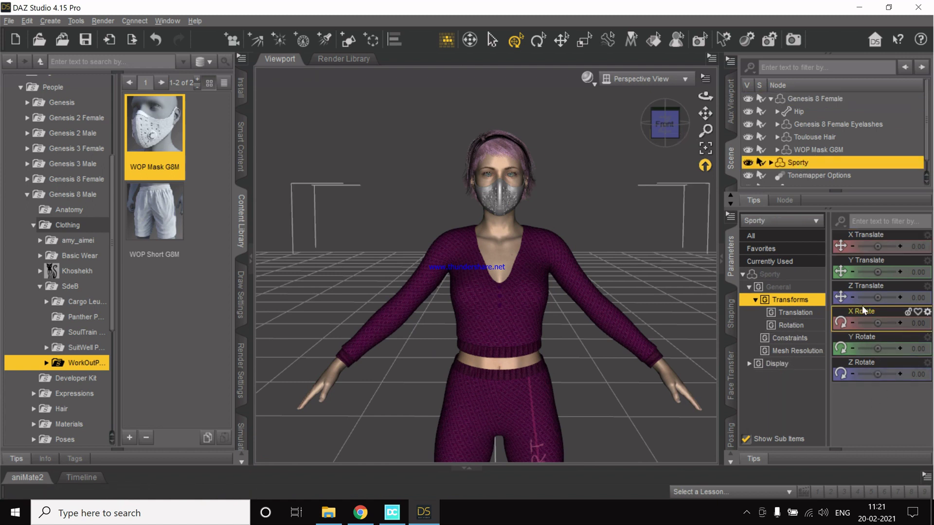
click(807, 98)
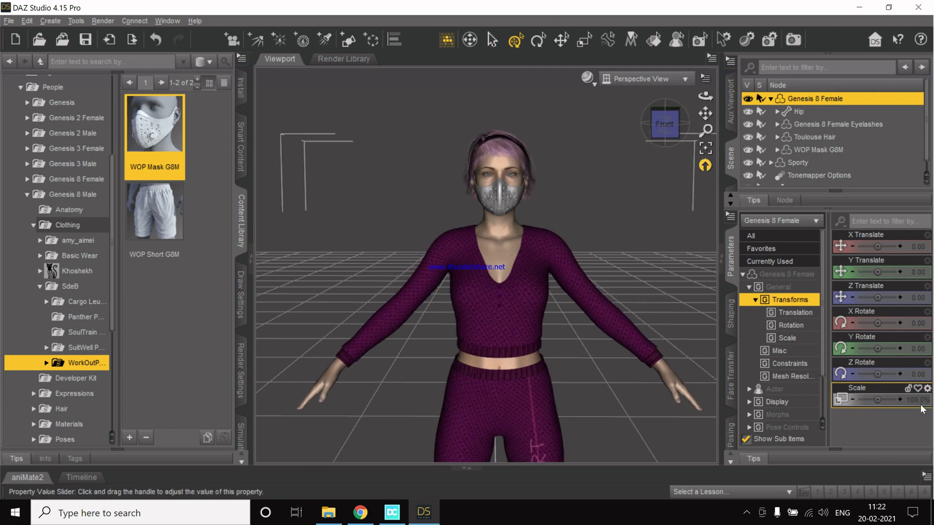
scroll(575, 262, down, 3)
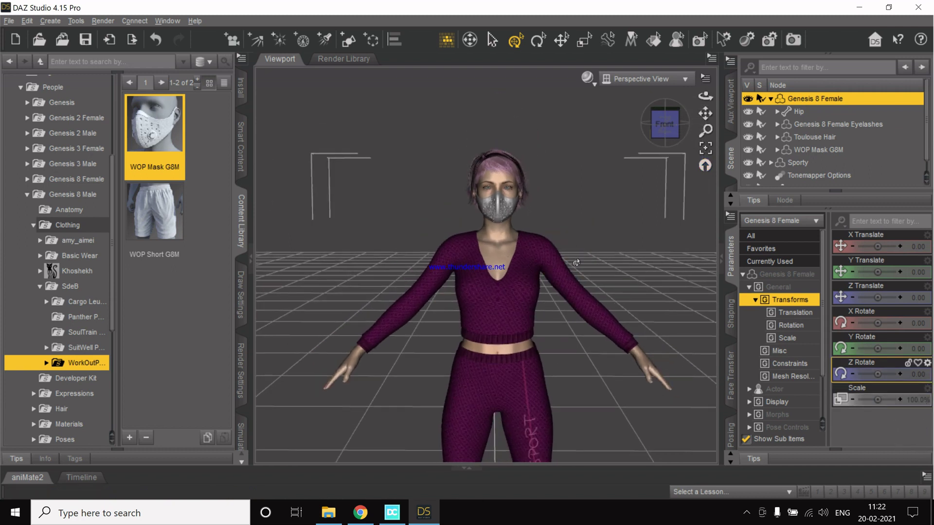
drag(706, 114, 708, 115)
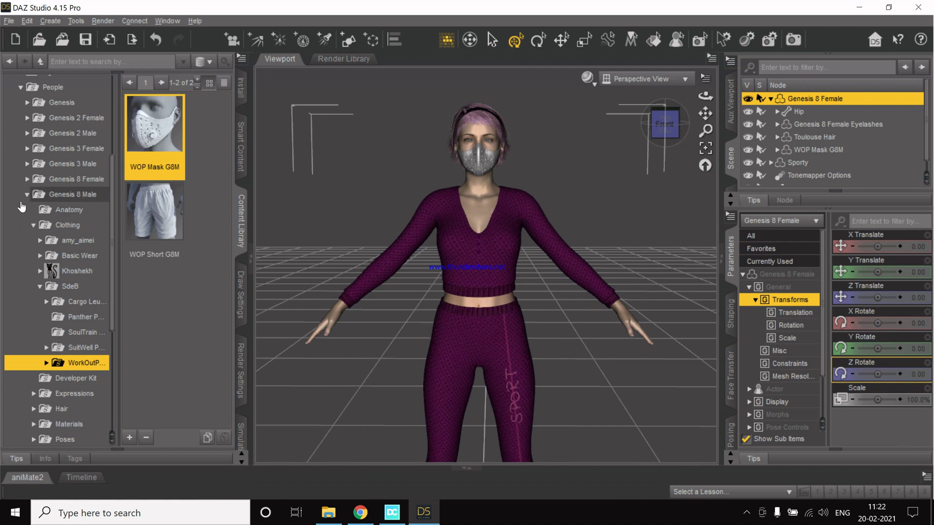
Collapse the Genesis 8 Male and People folders in the content library
scroll(27, 214, up, 4)
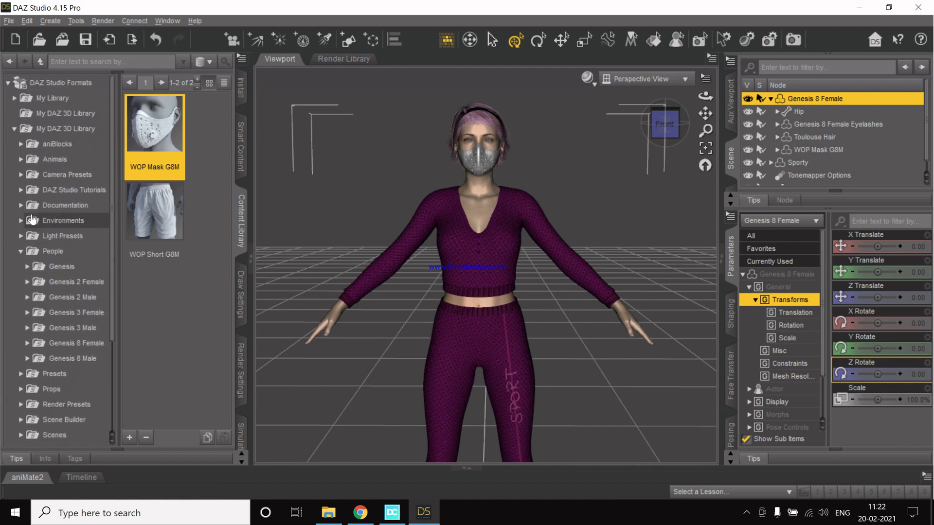
click(21, 251)
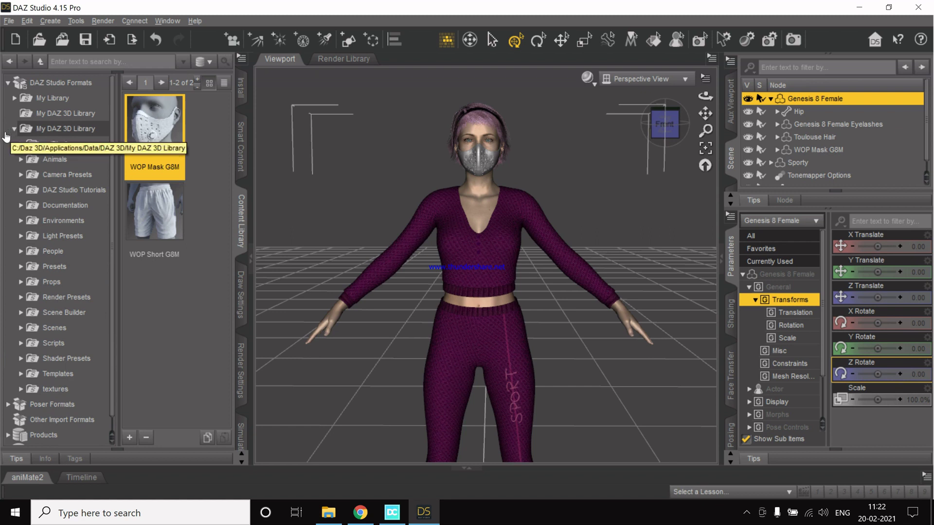
Switch to Chrome and look through the clothing links on the mooncraftrp.com page Free Clothing For Daz3D
click(361, 512)
click(724, 10)
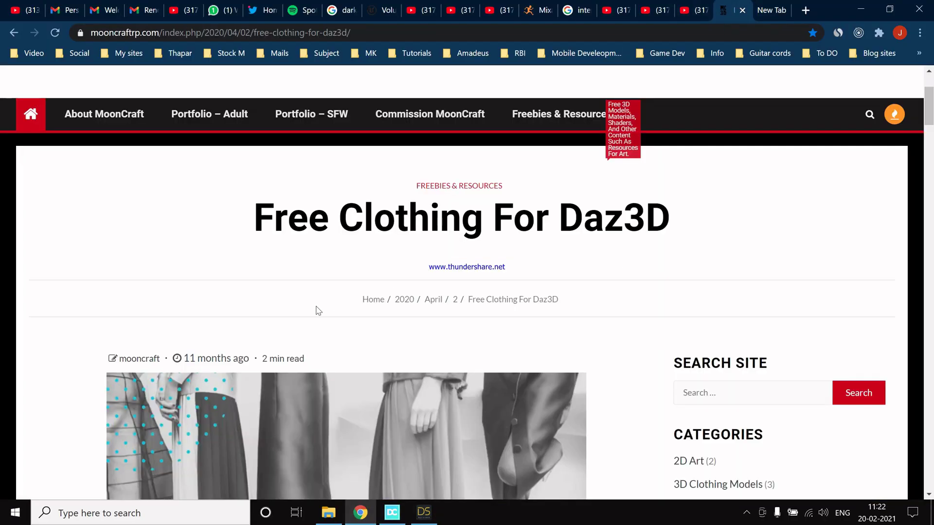
scroll(316, 308, down, 10)
scroll(301, 330, down, 20)
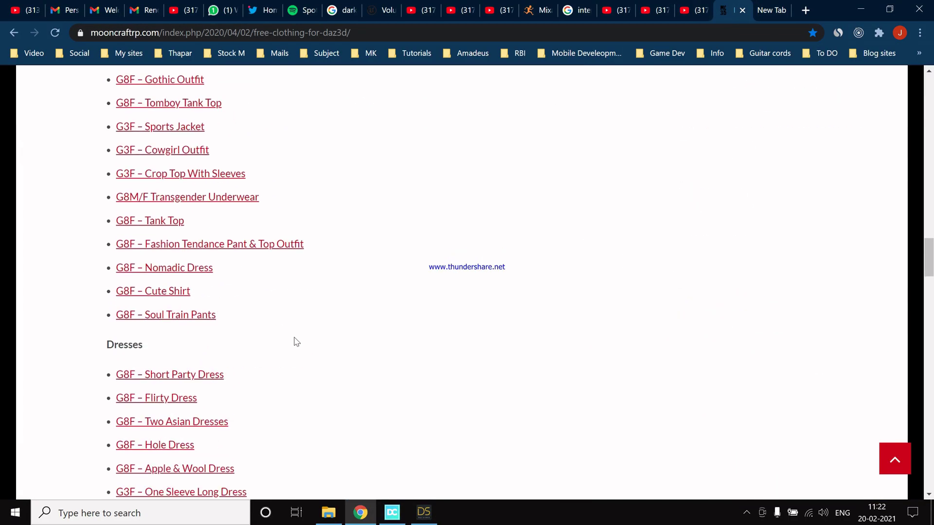
scroll(294, 340, down, 9)
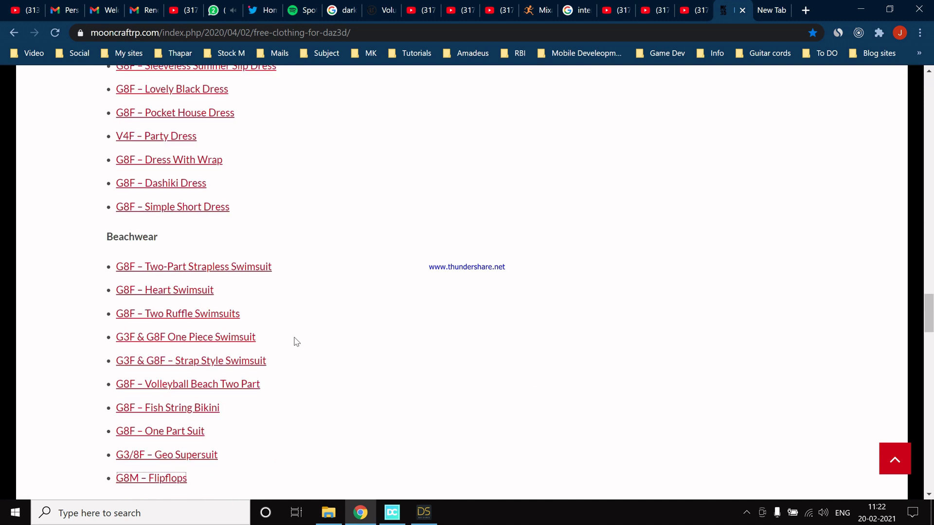
scroll(294, 340, up, 10)
scroll(293, 343, down, 4)
scroll(293, 346, down, 4)
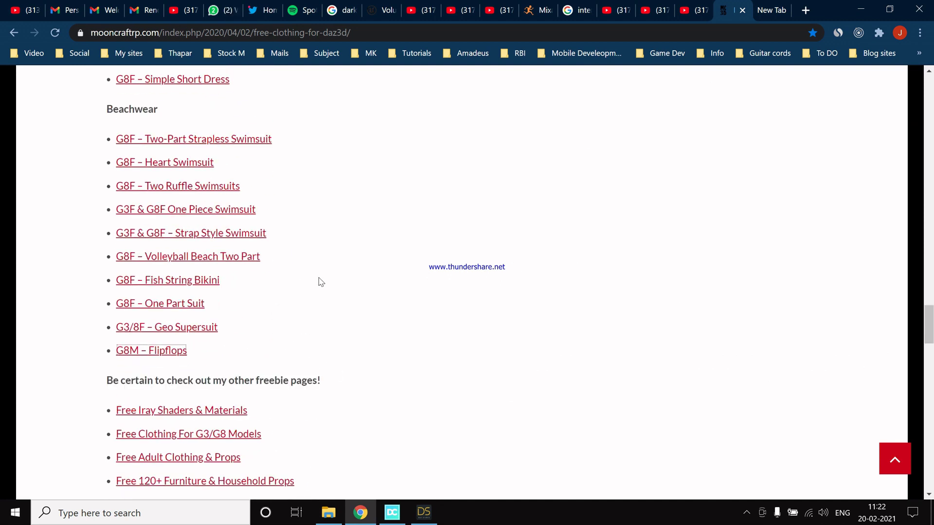
scroll(319, 279, up, 6)
scroll(312, 282, down, 9)
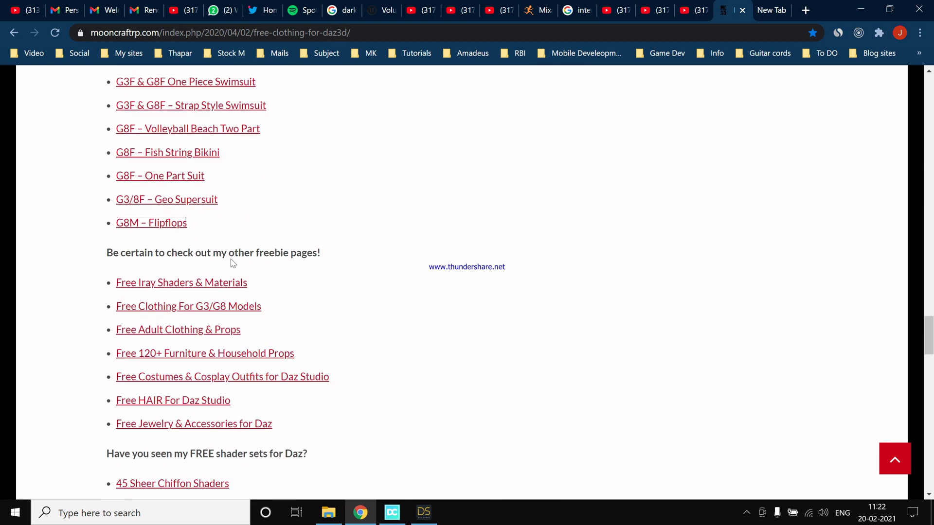
scroll(168, 246, up, 1)
Open the G8M – Flipflops link, download Flipflop for G8M from its Renderosity page, and close the download window
click(161, 285)
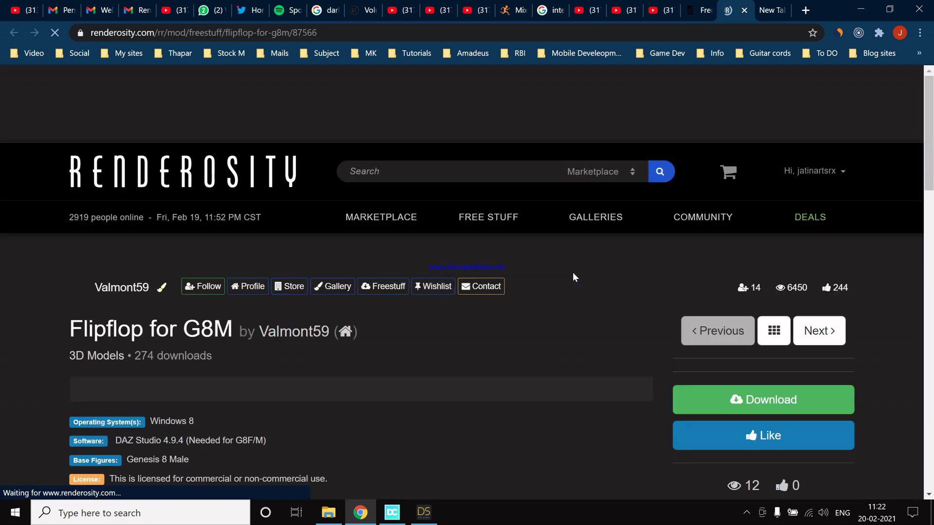
scroll(378, 265, down, 6)
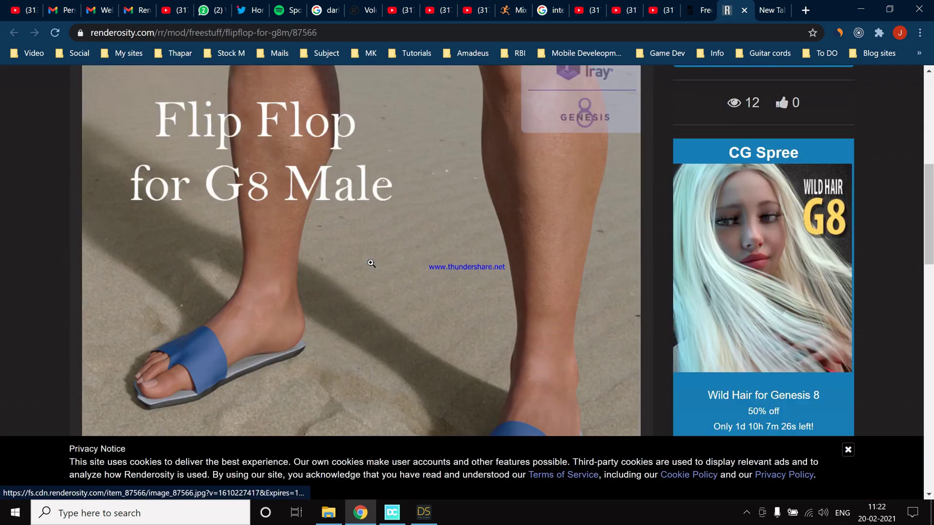
scroll(359, 272, up, 4)
scroll(360, 270, down, 3)
click(798, 144)
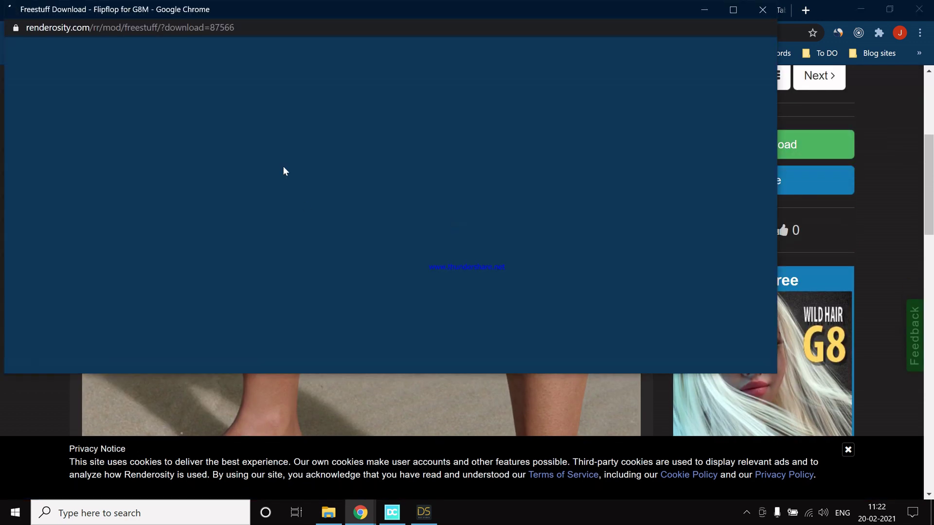
scroll(285, 169, down, 3)
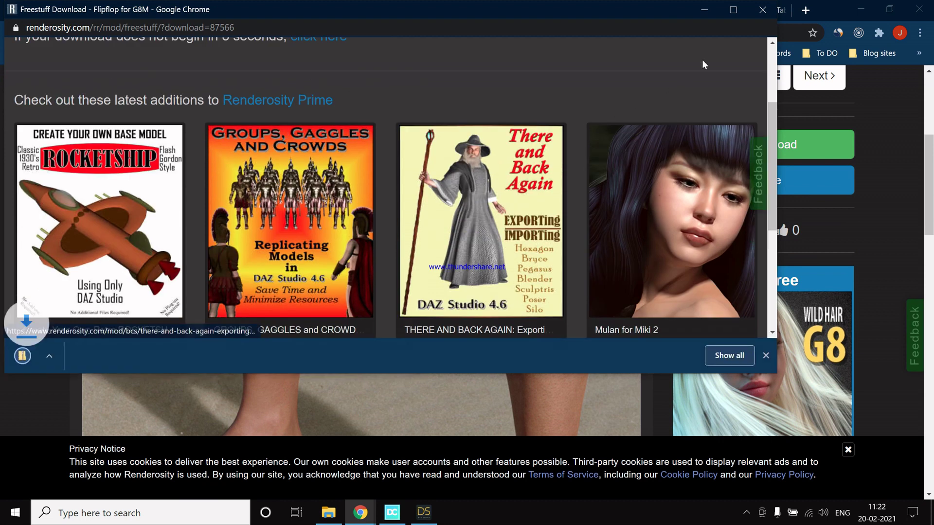
click(762, 9)
Switch to File Explorer and open the Downloads folder
click(327, 514)
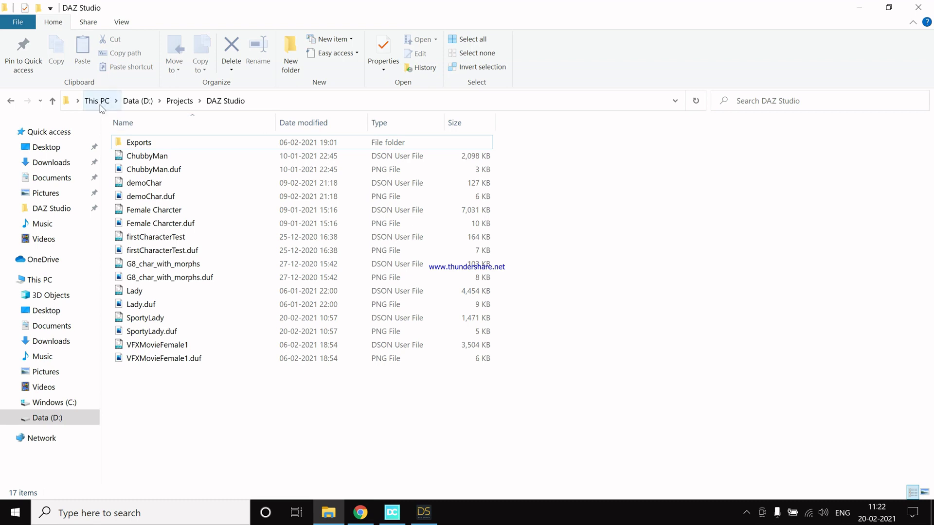
click(137, 100)
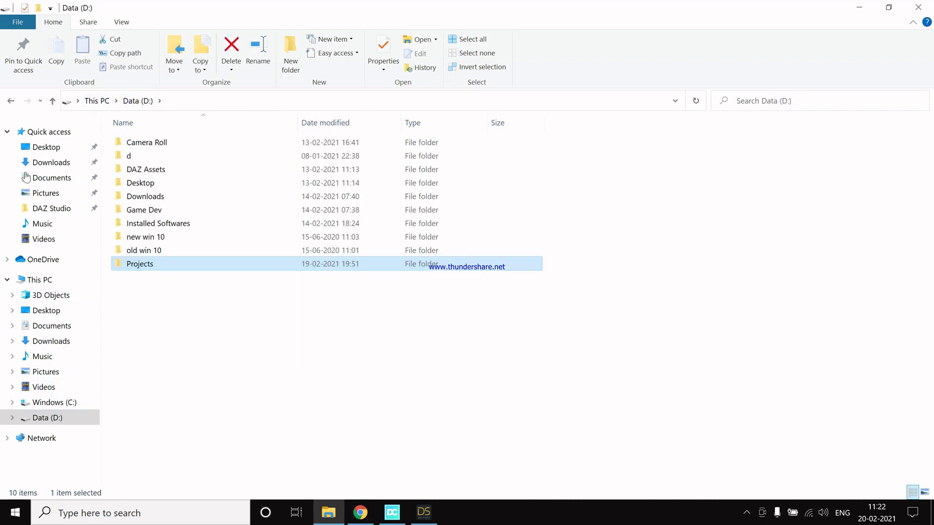
click(40, 164)
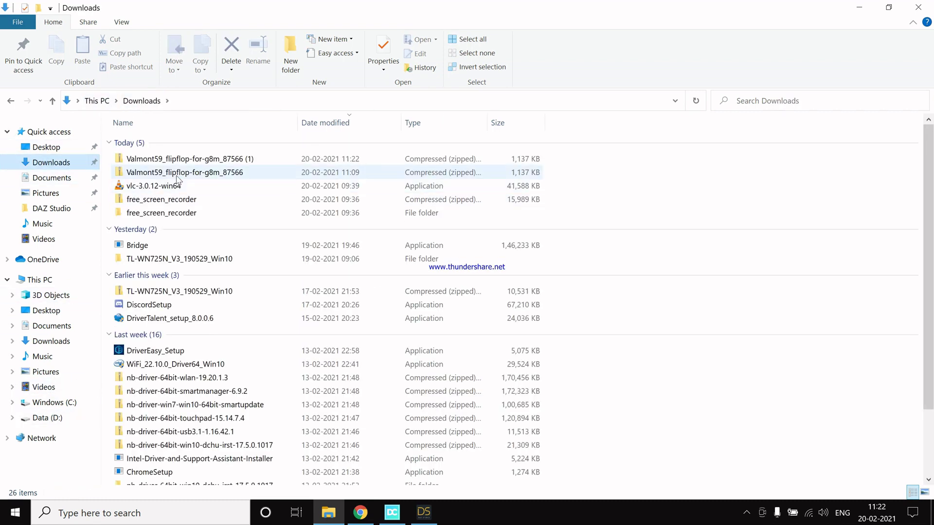
Extract the Valmont59_flipflop-for-g8m_87566 zip file into a folder of the same name in Downloads
click(187, 176)
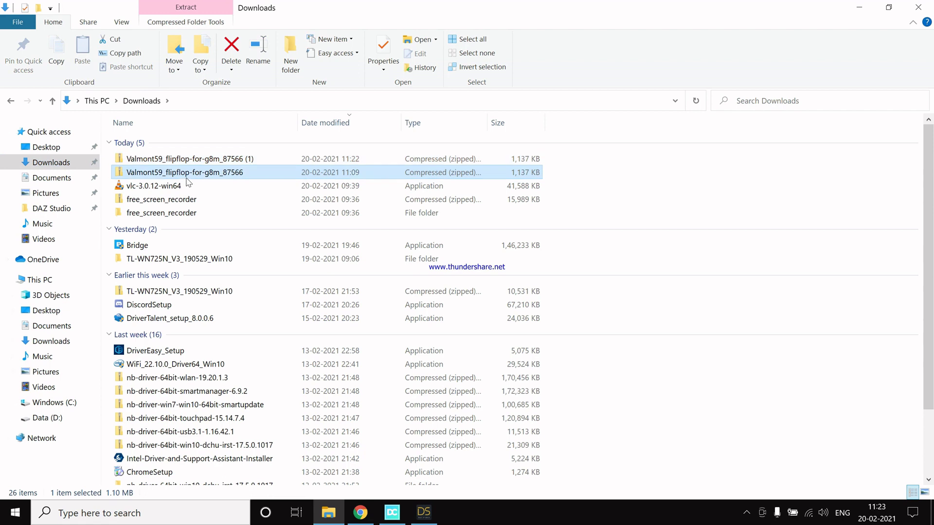
click(186, 178)
right_click(185, 178)
click(725, 163)
right_click(232, 171)
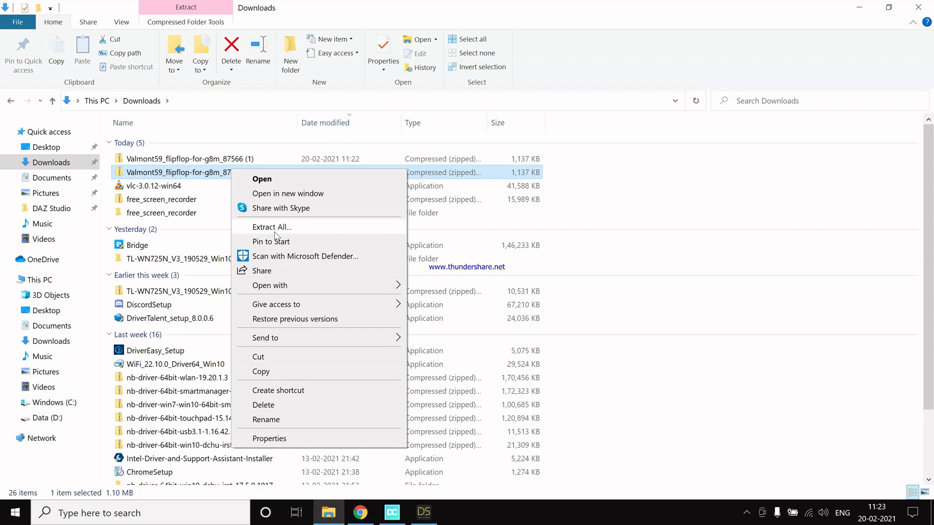
click(272, 228)
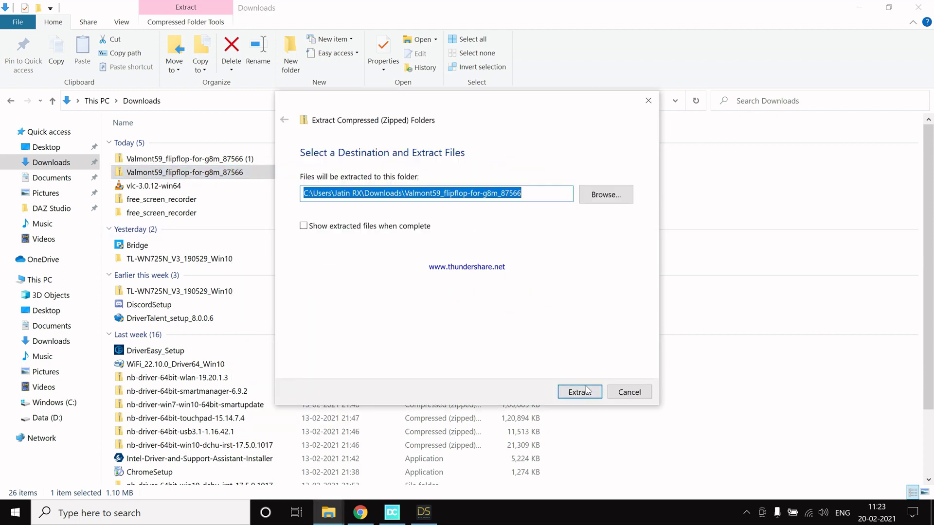
click(586, 389)
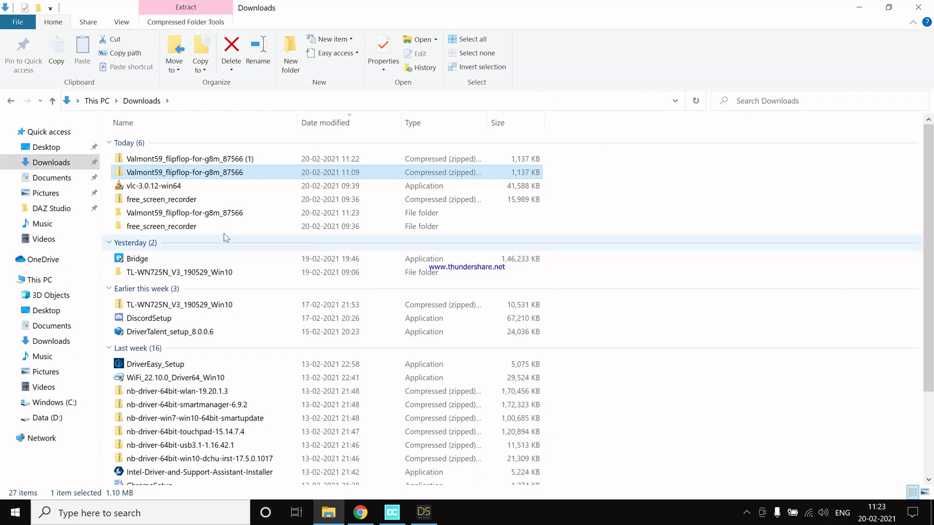
Open the extracted Valmont59_flipflop-for-g8m_87566 folder and read the usage and install instructions in Flipflop_Readme
double_click(146, 213)
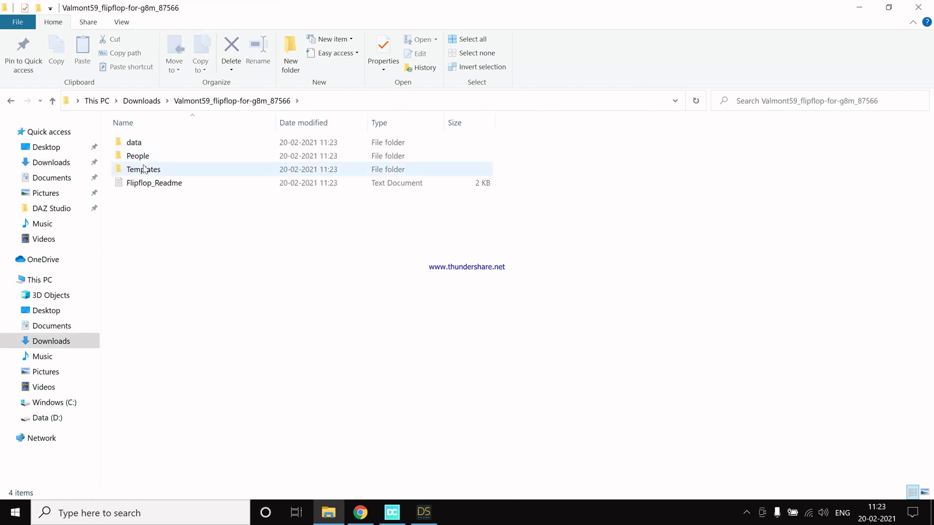
double_click(138, 156)
click(52, 101)
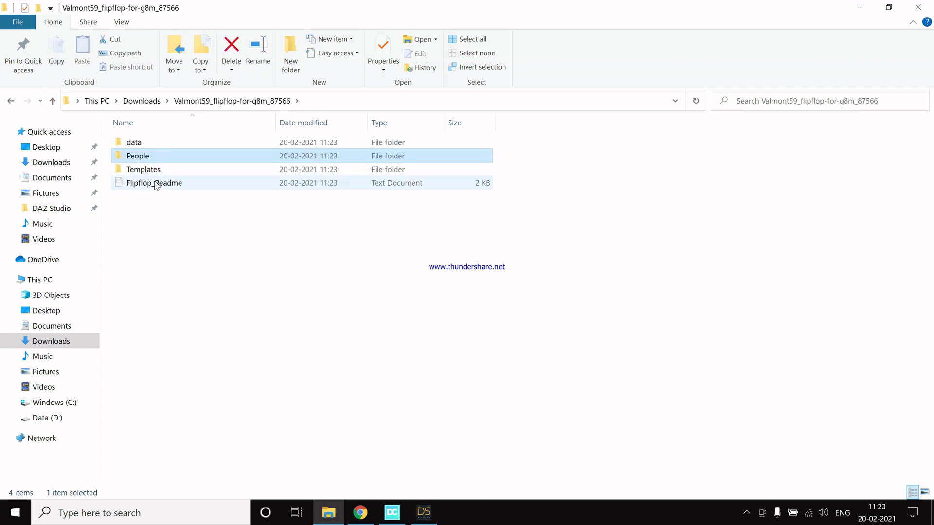
double_click(155, 183)
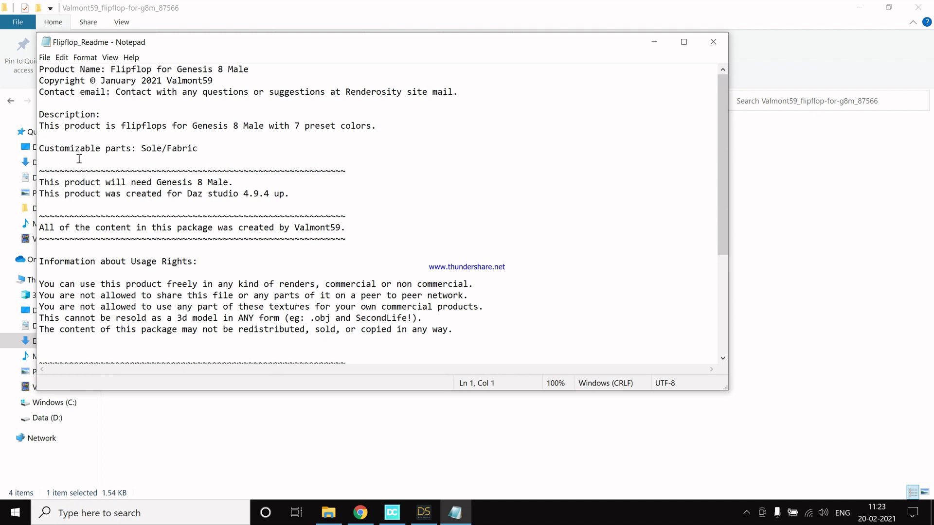
scroll(79, 159, down, 5)
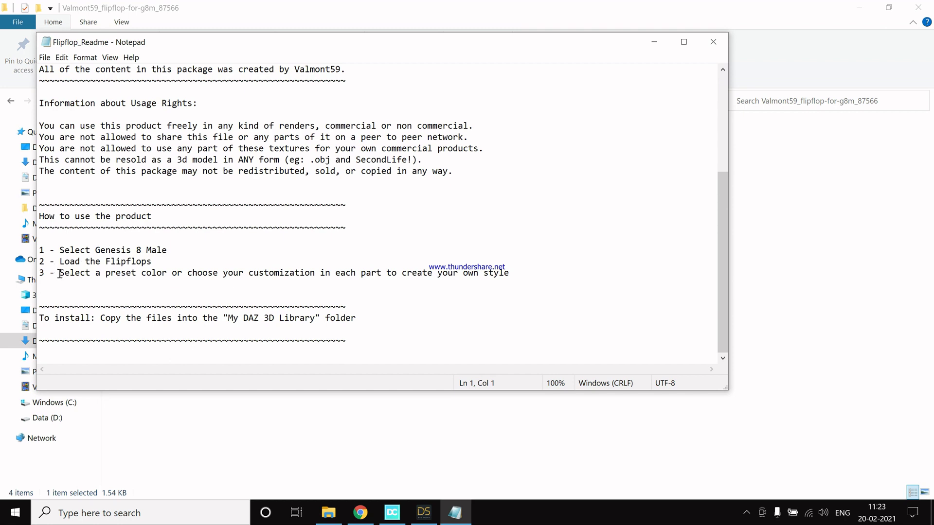
scroll(134, 282, up, 5)
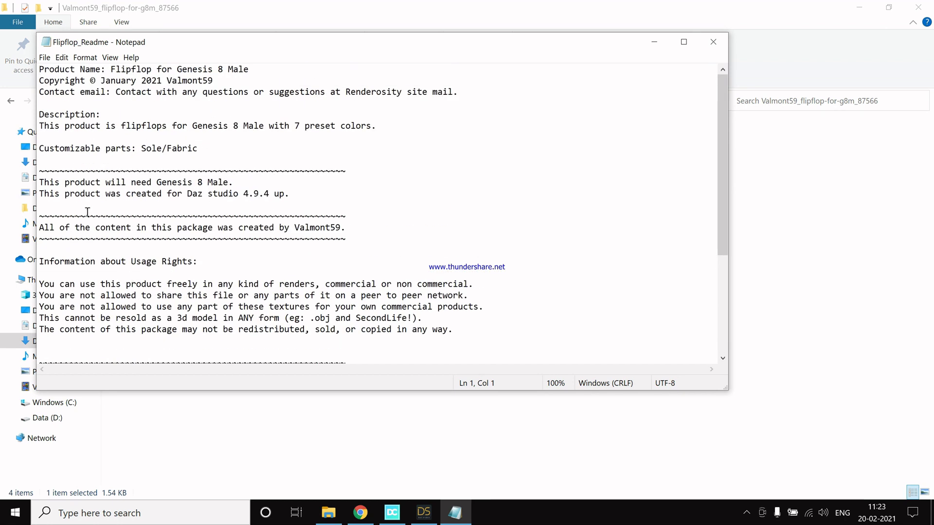
click(711, 41)
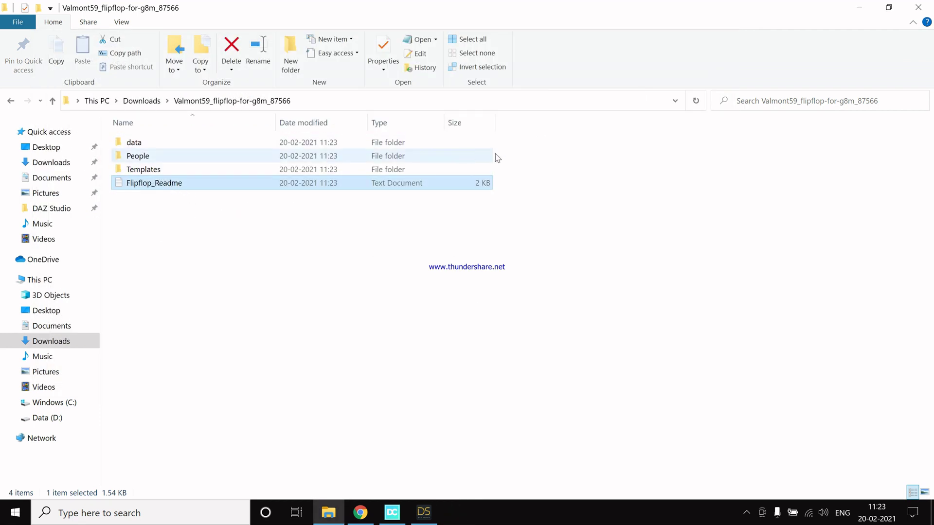
Copy the data and People folders from the extracted flipflop folder to the clipboard
drag(531, 137, 336, 163)
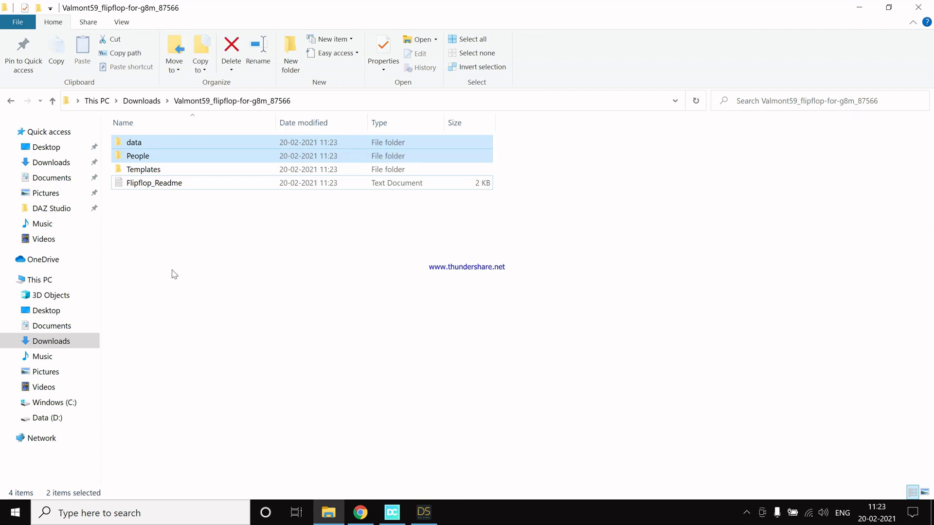
click(134, 142)
ctrl+click(136, 157)
key(ctrl+c)
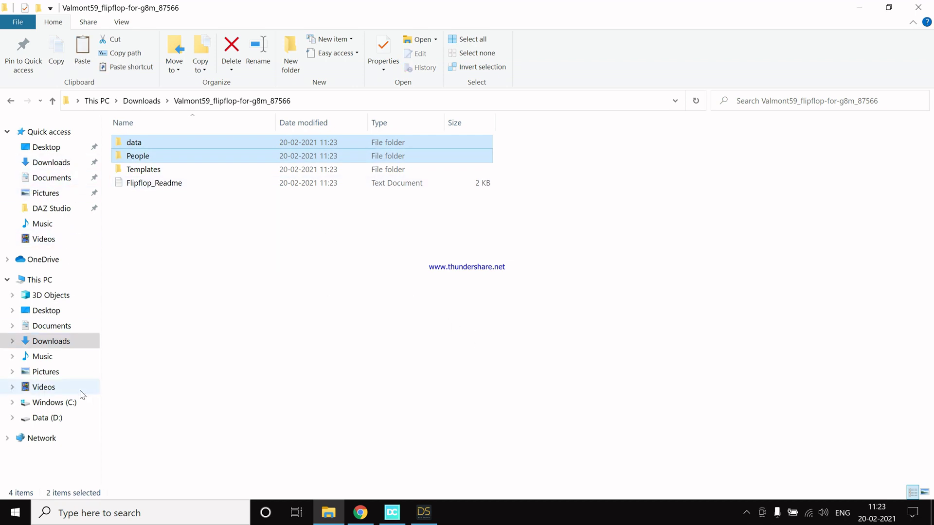
Paste the copied folders into C:\Daz 3D\Applications\Data\DAZ 3D\My DAZ 3D Library
click(68, 402)
double_click(150, 144)
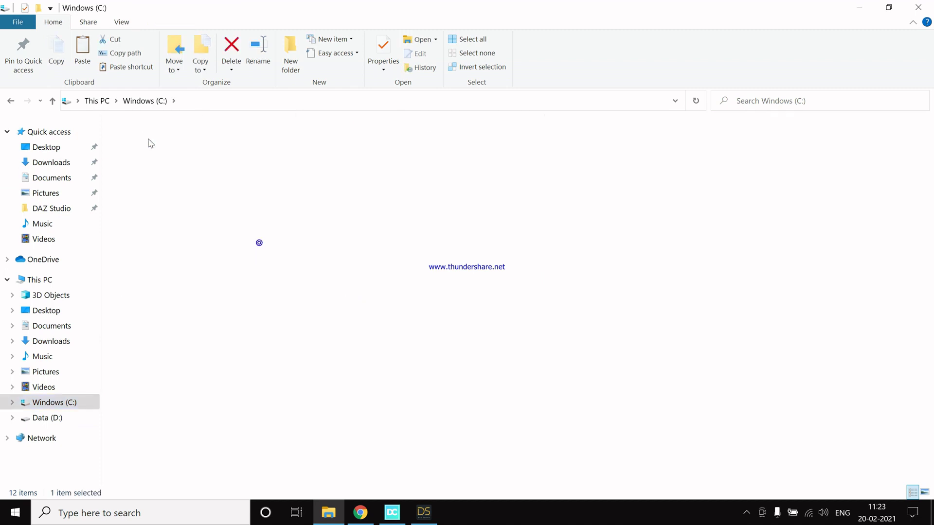
double_click(140, 146)
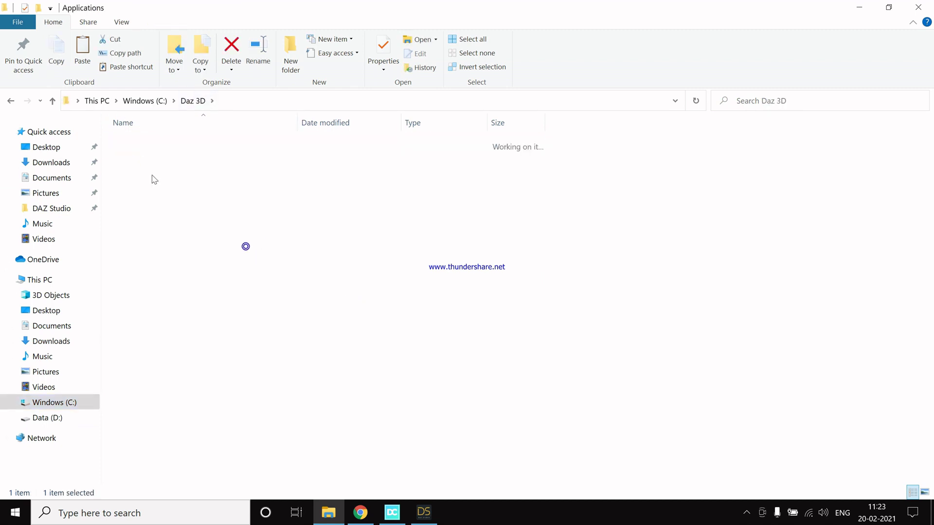
double_click(144, 156)
double_click(146, 143)
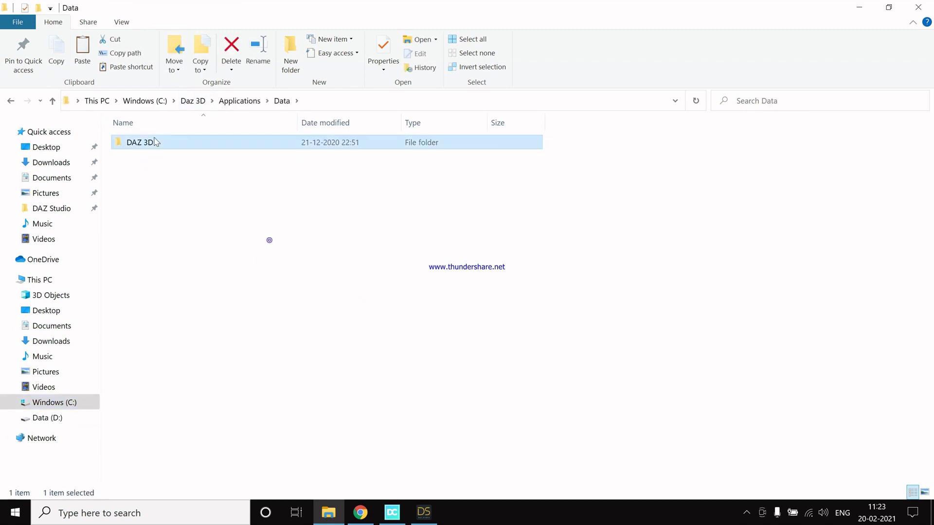
double_click(157, 154)
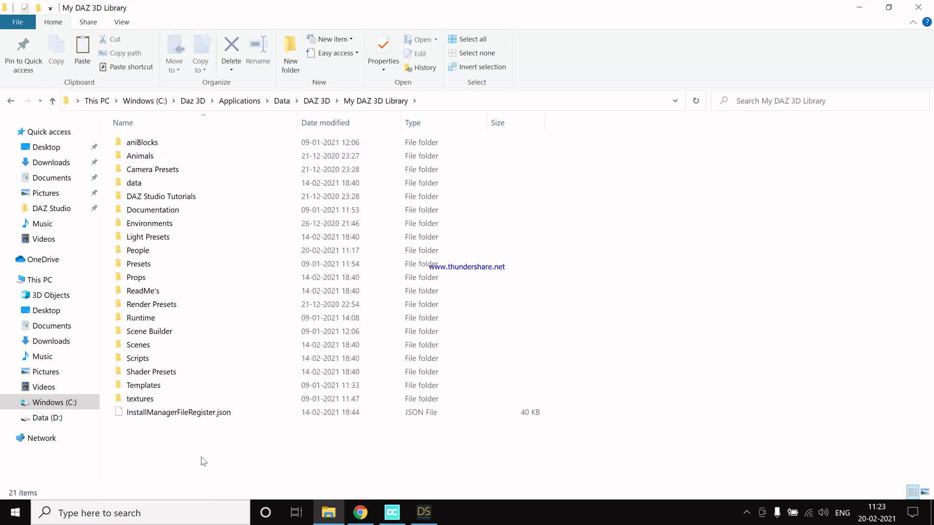
key(ctrl+v)
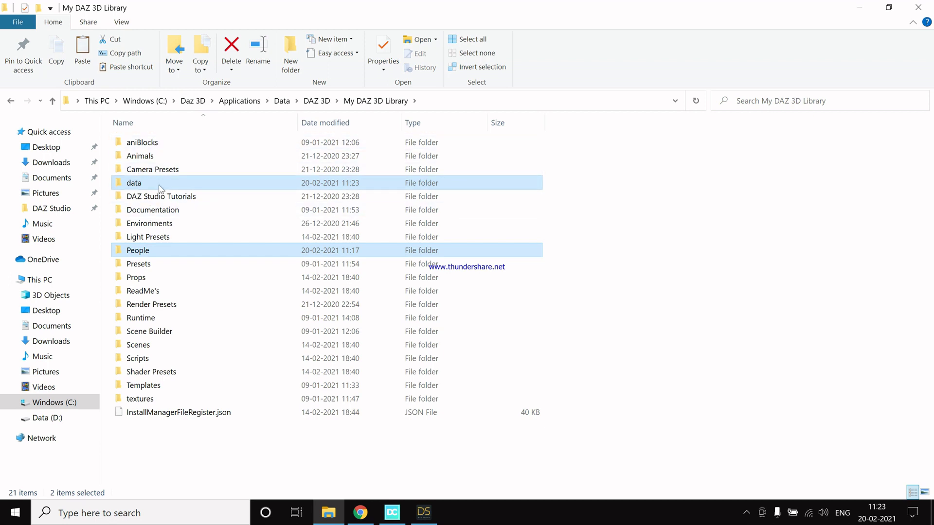
Switch to DAZ Studio and refresh the Genesis 8 Male folder under People in My DAZ 3D Library
click(421, 520)
scroll(65, 338, down, 1)
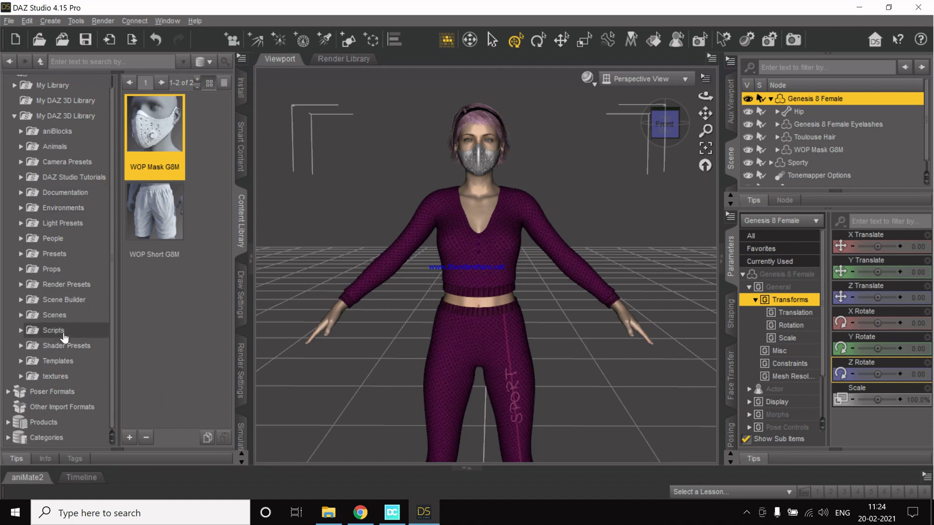
scroll(34, 253, up, 1)
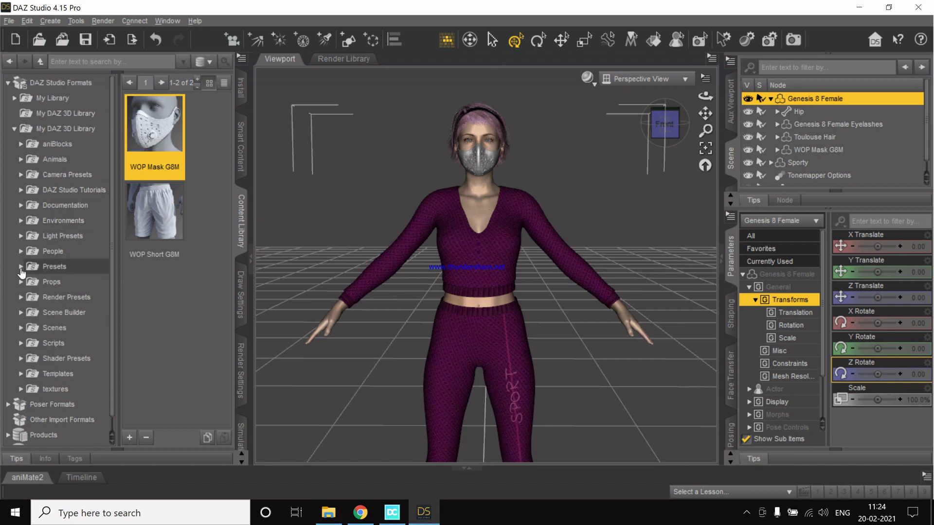
click(20, 251)
scroll(22, 275, down, 2)
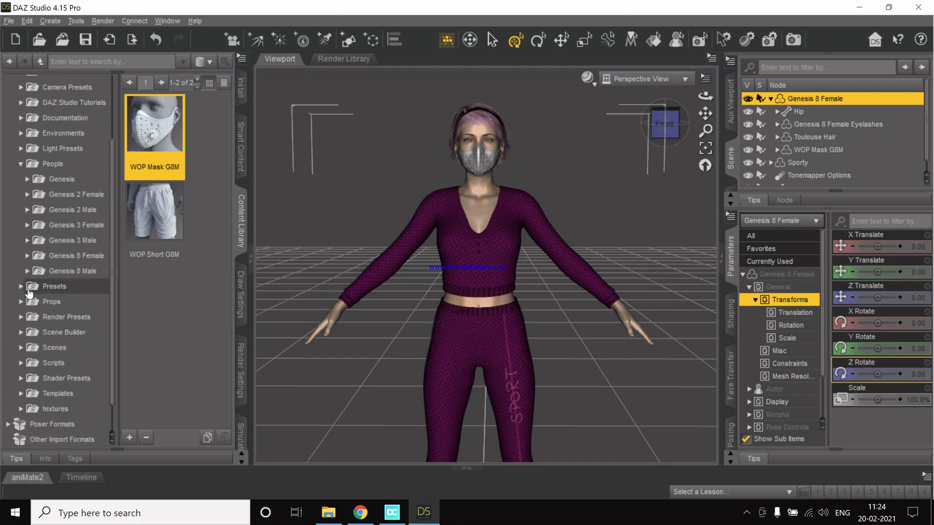
click(30, 271)
right_click(34, 271)
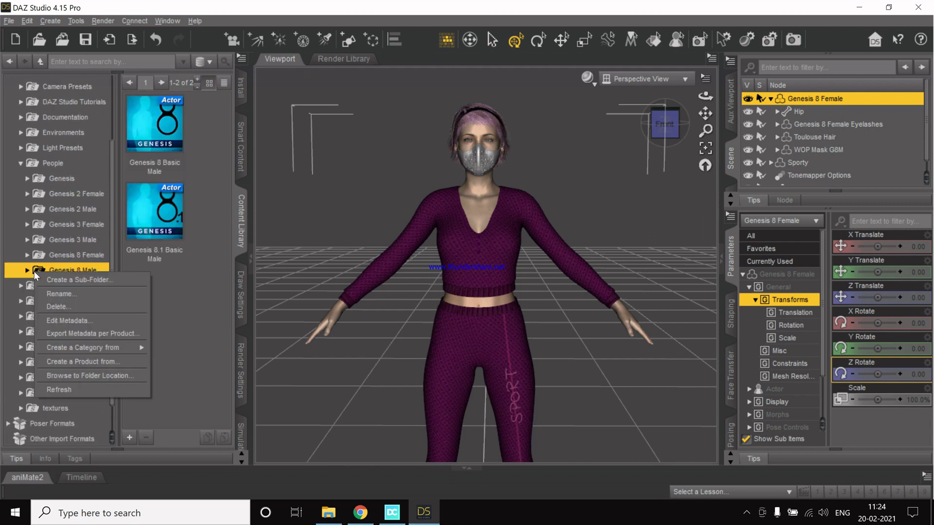
click(93, 389)
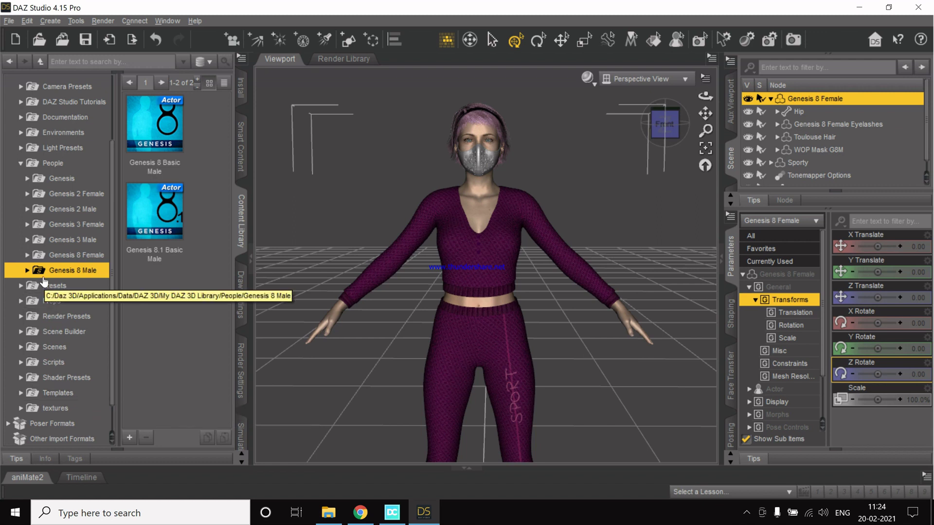
Open the Flipflop folder inside Genesis 8 Male > Clothing > Valmont59 > Gratuit in the content library
click(24, 270)
scroll(68, 340, down, 2)
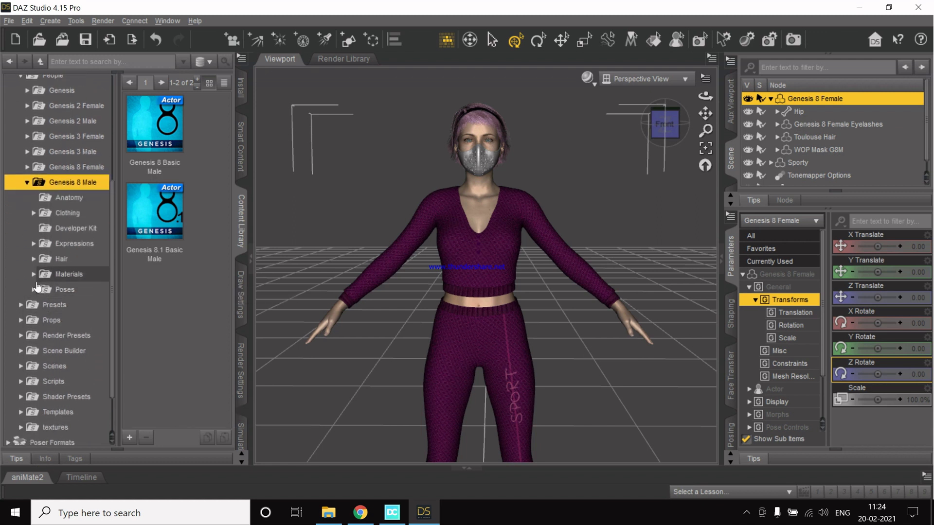
click(33, 213)
click(58, 291)
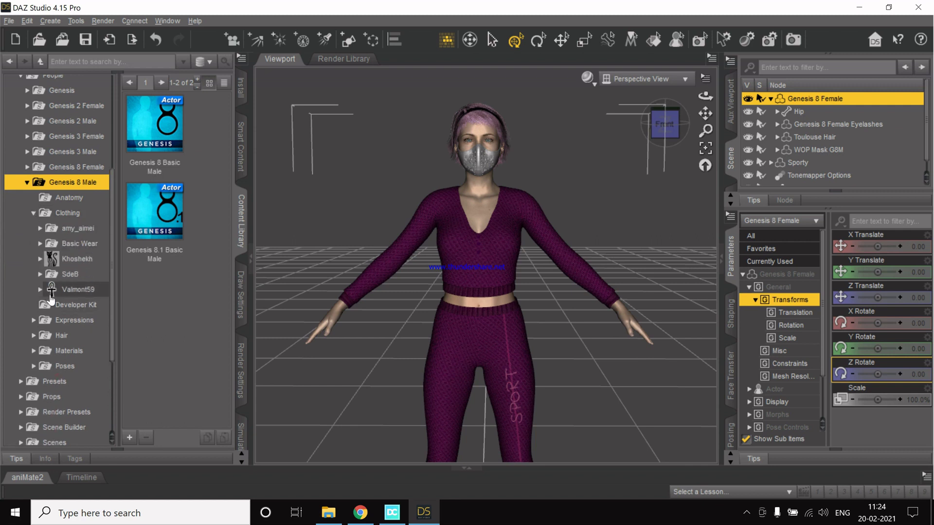
double_click(59, 291)
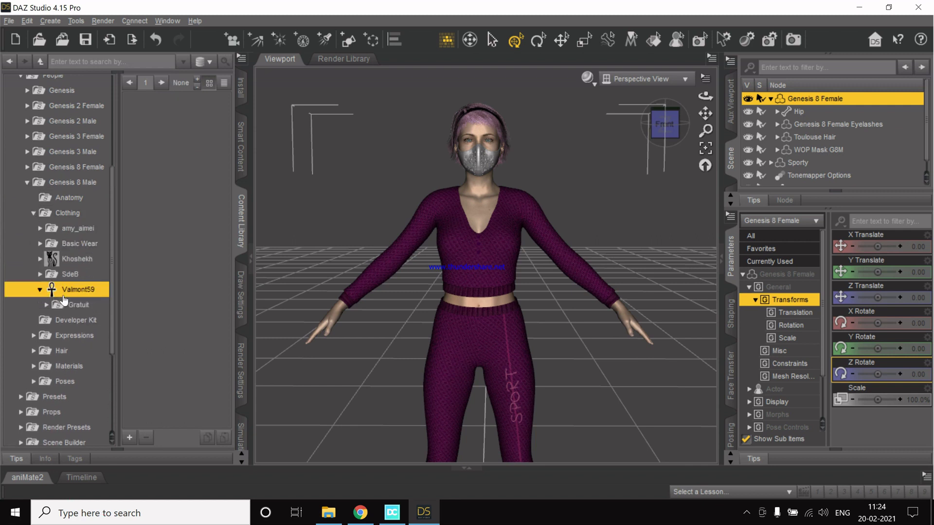
click(68, 305)
click(47, 305)
click(64, 320)
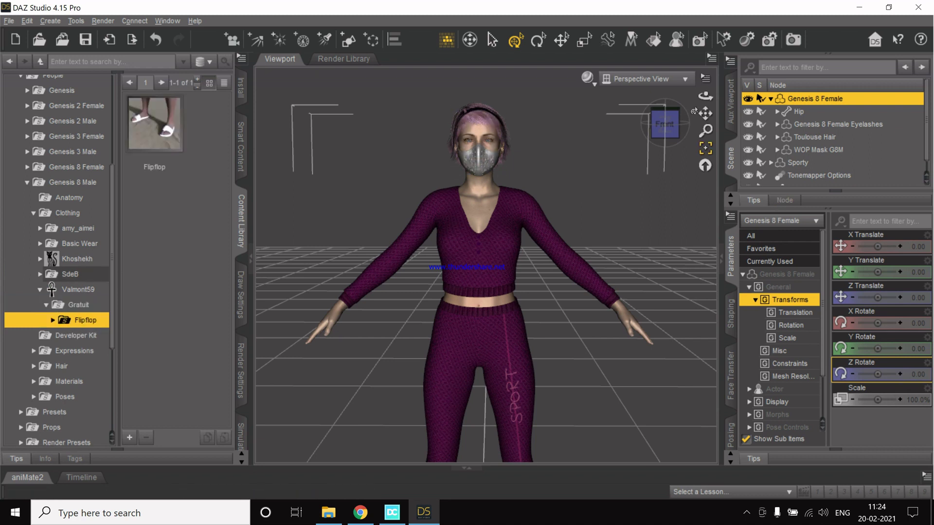
Load the Flipflop item onto the selected Genesis 8 Female figure, with her feet in view
click(146, 134)
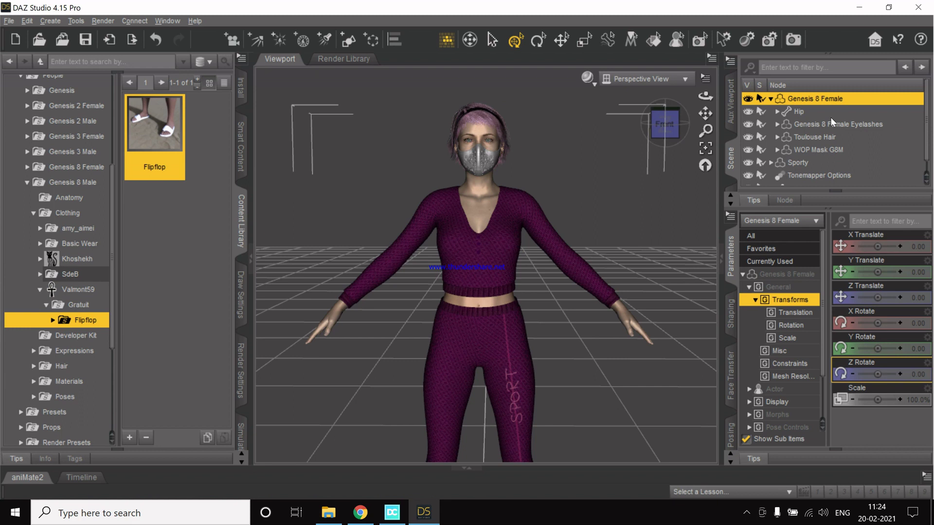
right_drag(705, 113, 637, 268)
scroll(638, 268, down, 1)
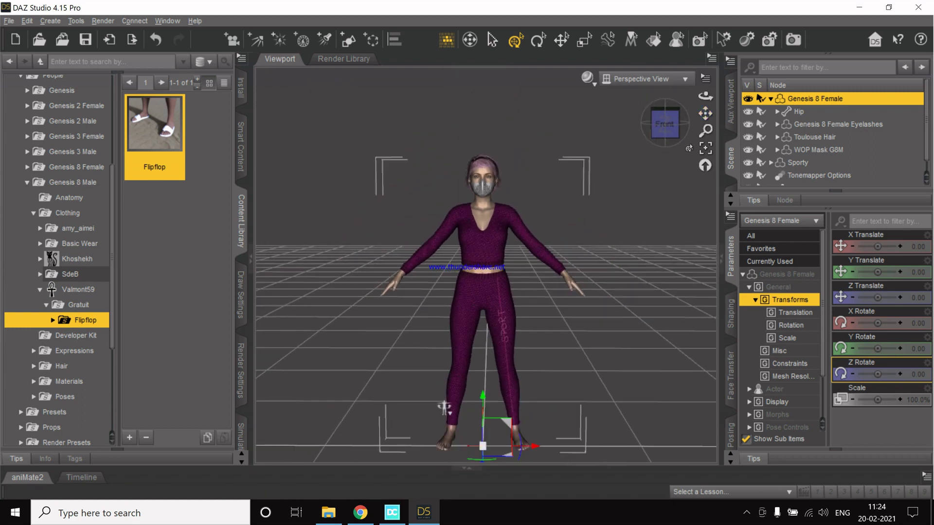
drag(705, 118, 705, 115)
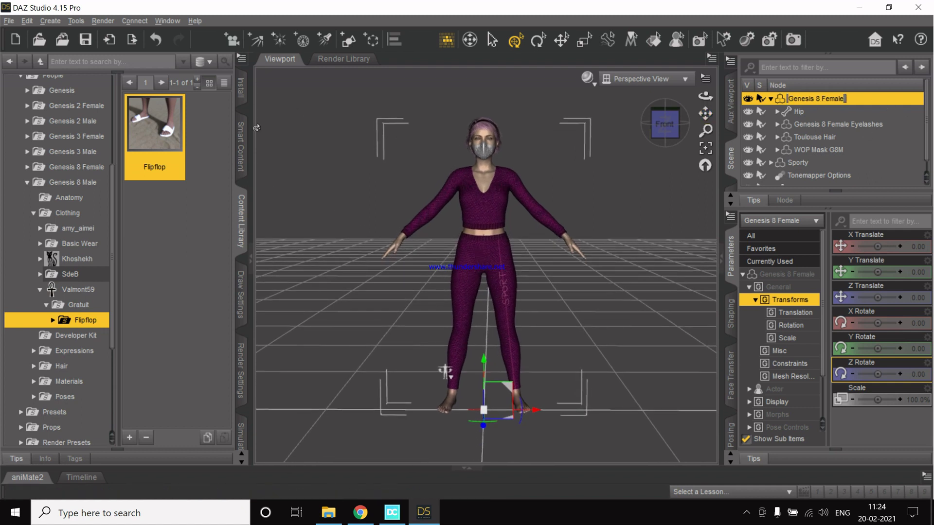
double_click(150, 134)
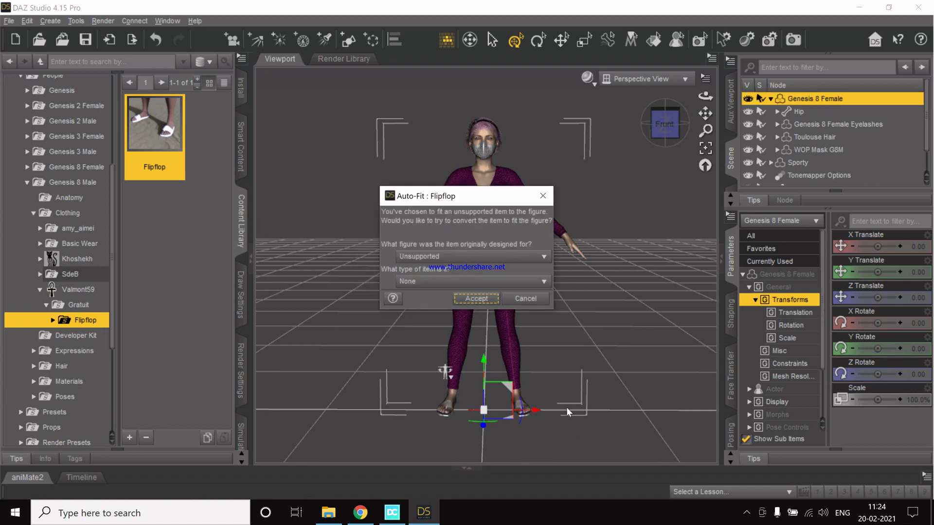
Auto-Fit the Flipflop with Genesis 8 Male as the original figure and Full-Body as the item type
click(446, 258)
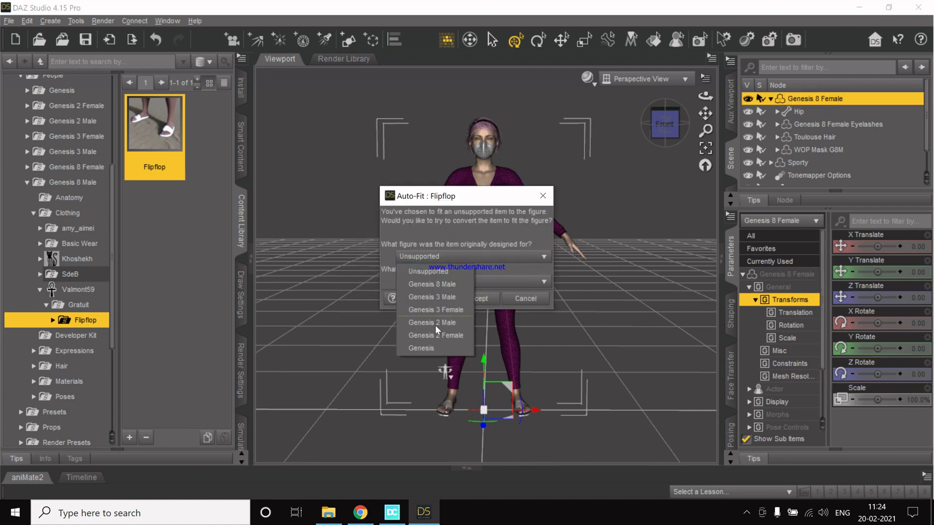
click(453, 282)
click(458, 287)
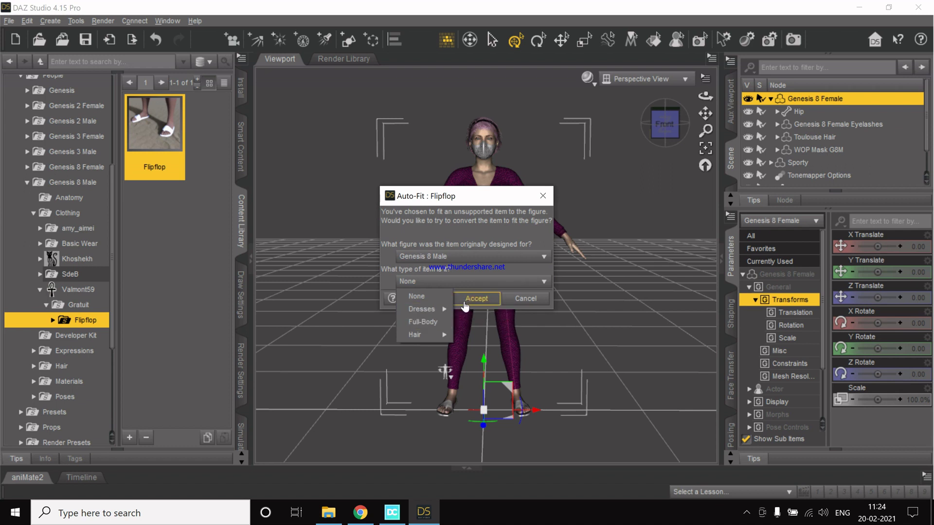
click(417, 321)
click(476, 298)
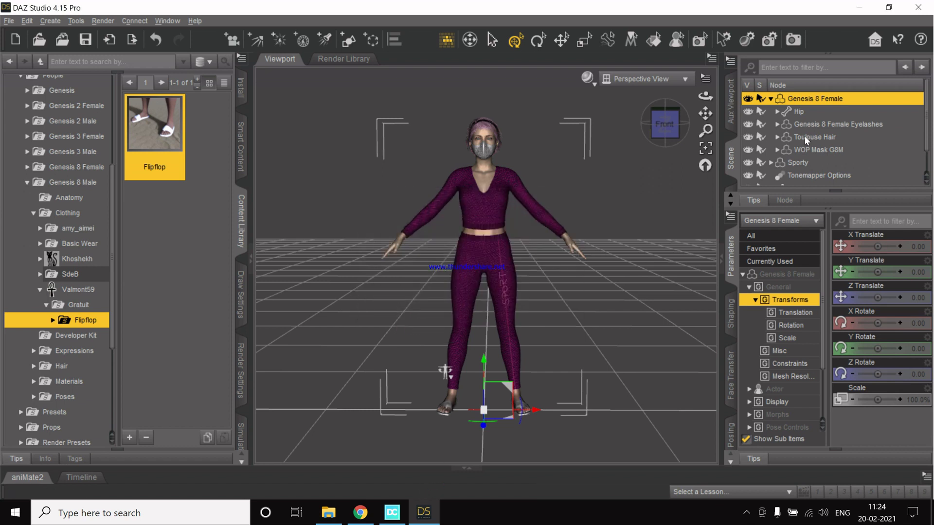
Examine the fit of the flipflops on both feet up close, and look over the whole dressed figure
scroll(557, 394, up, 5)
drag(703, 113, 704, 53)
scroll(548, 419, down, 4)
scroll(544, 425, up, 4)
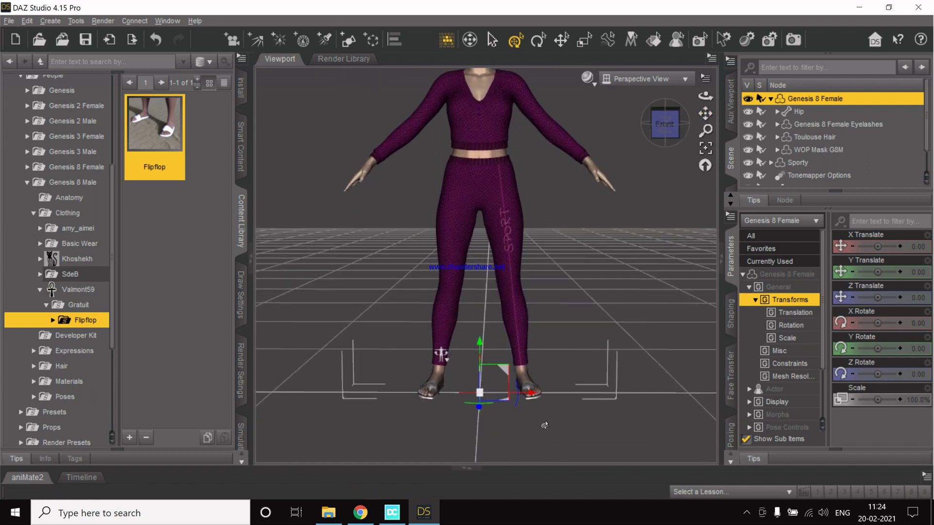
scroll(544, 425, up, 5)
middle_drag(438, 423, 443, 338)
drag(703, 96, 788, 99)
middle_drag(443, 343, 446, 323)
drag(706, 96, 714, 87)
scroll(531, 224, up, 3)
scroll(530, 217, down, 3)
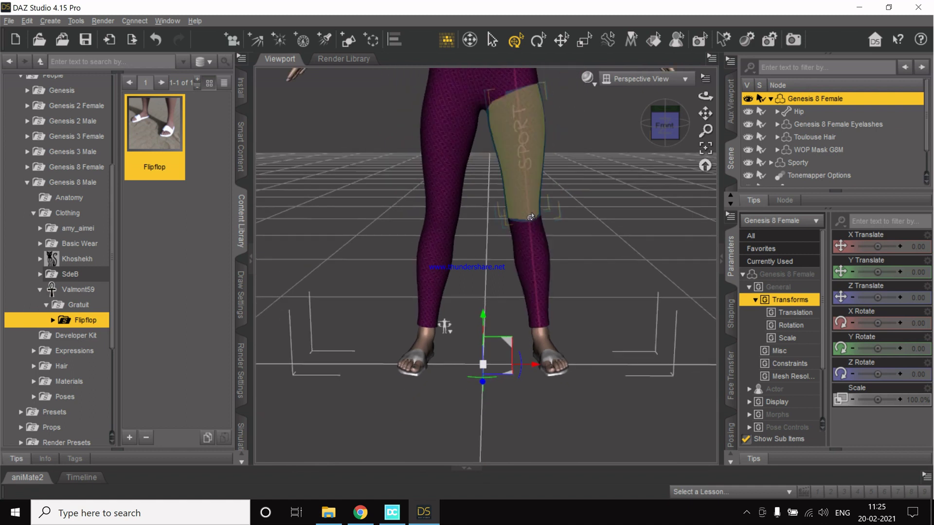
scroll(530, 218, down, 8)
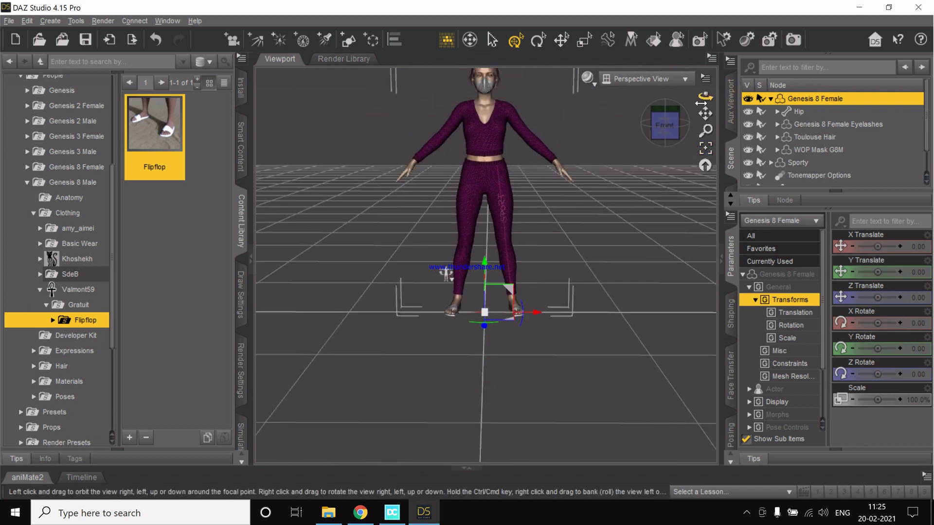
drag(701, 114, 700, 113)
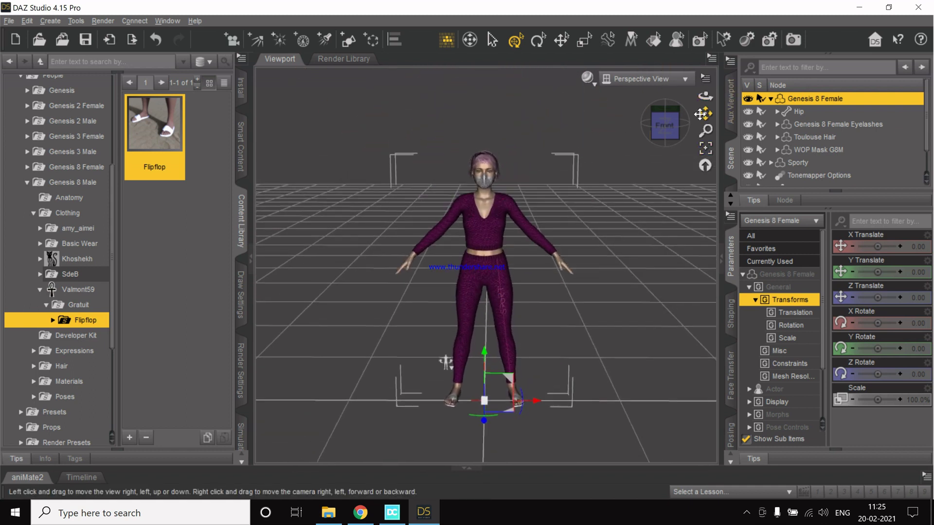
scroll(469, 198, up, 4)
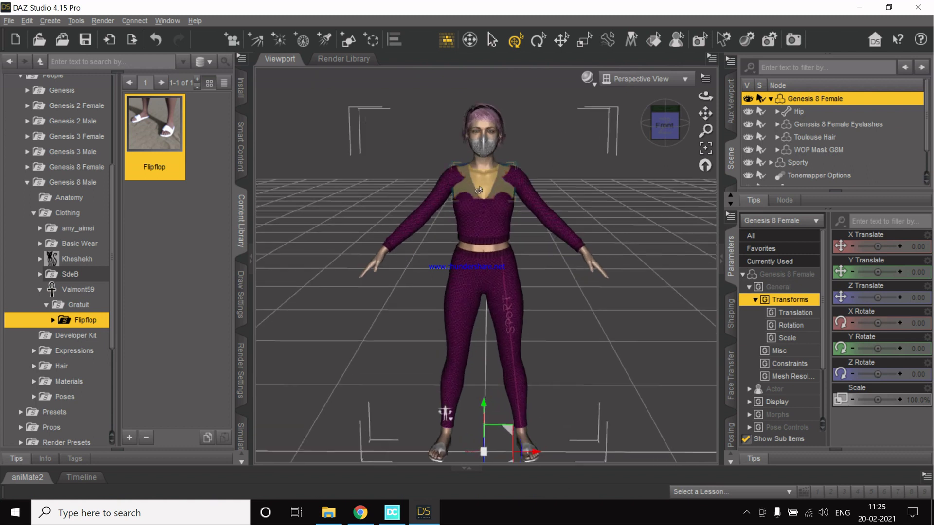
scroll(554, 180, up, 2)
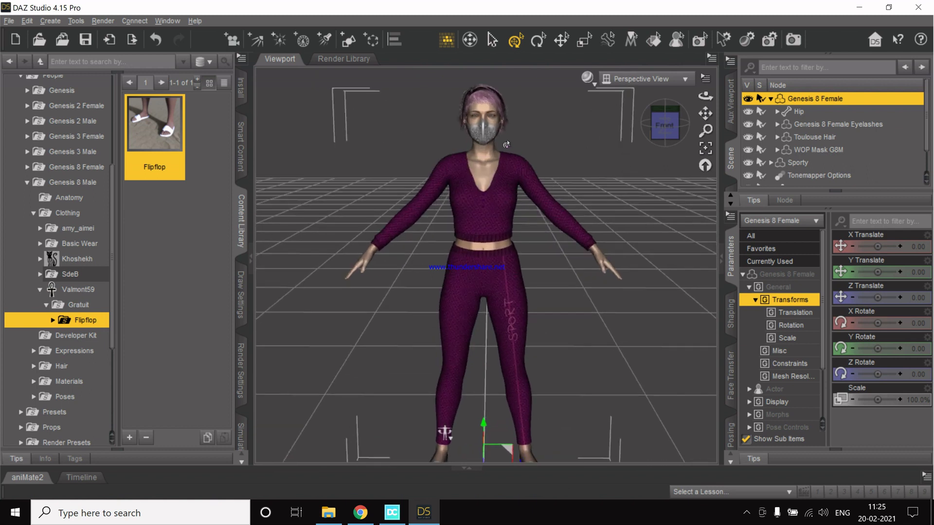
scroll(506, 145, up, 2)
drag(705, 114, 705, 158)
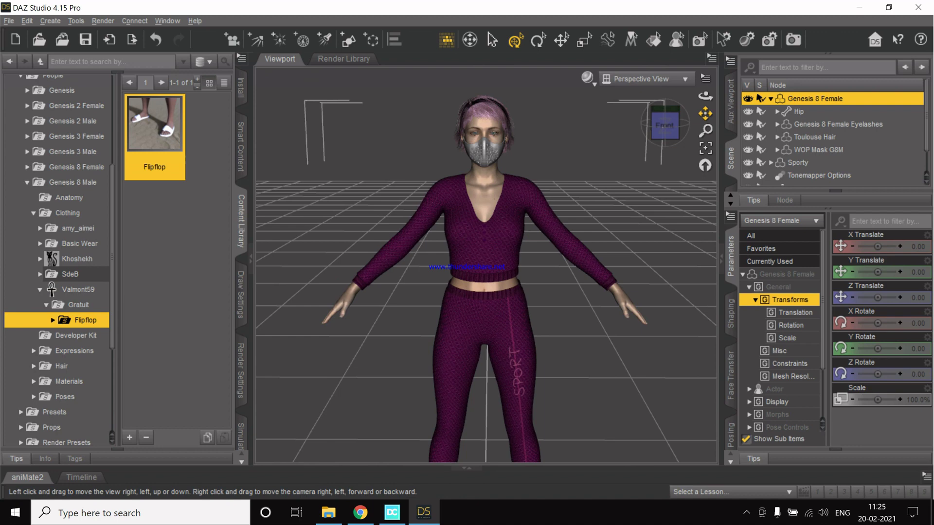